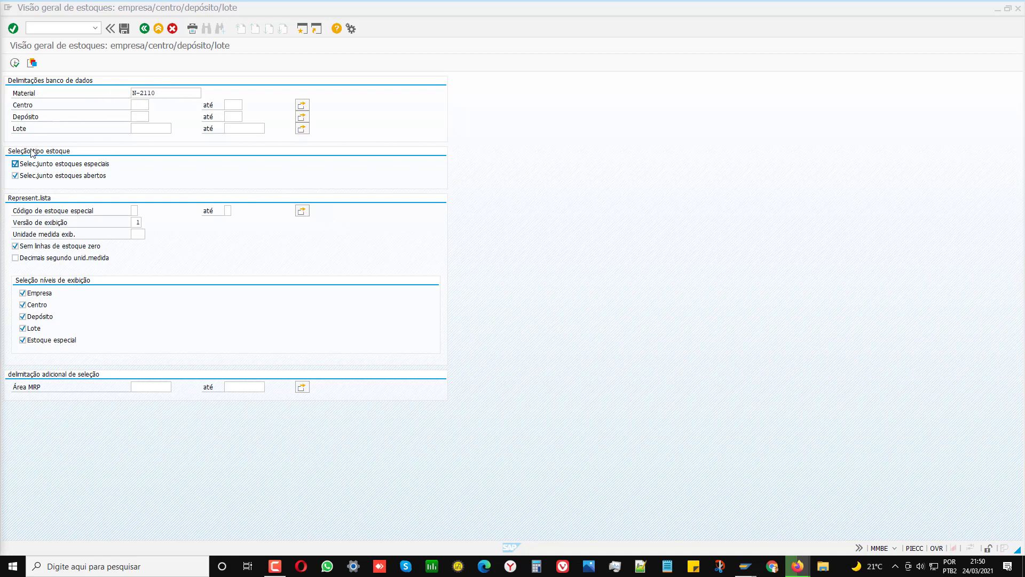
Choose display version 00 from the list of available versions
left_click(59, 161)
left_click(140, 222)
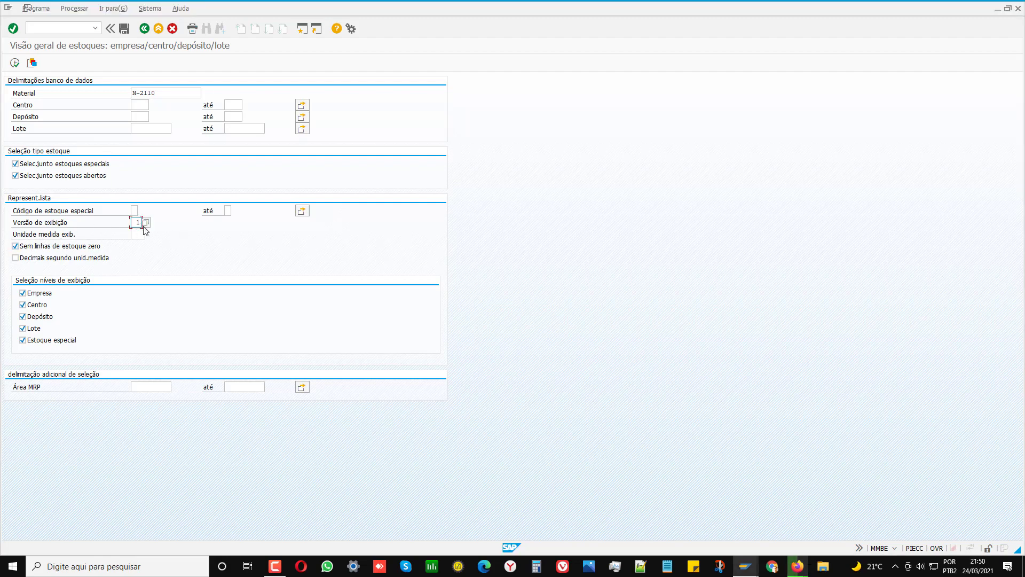
key("F8")
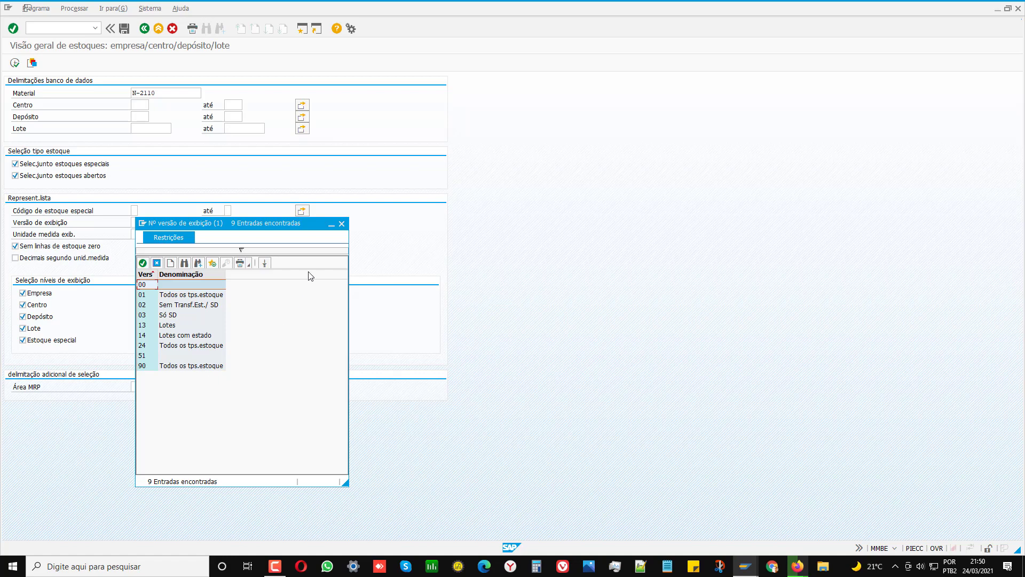
left_click(143, 263)
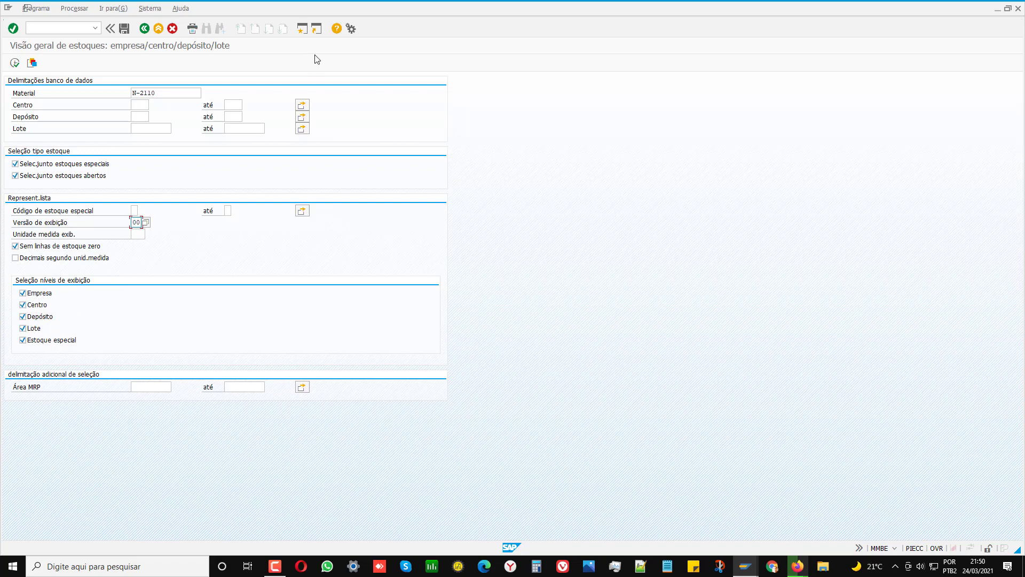
Read the help text for the display version field and close it
left_click(337, 28)
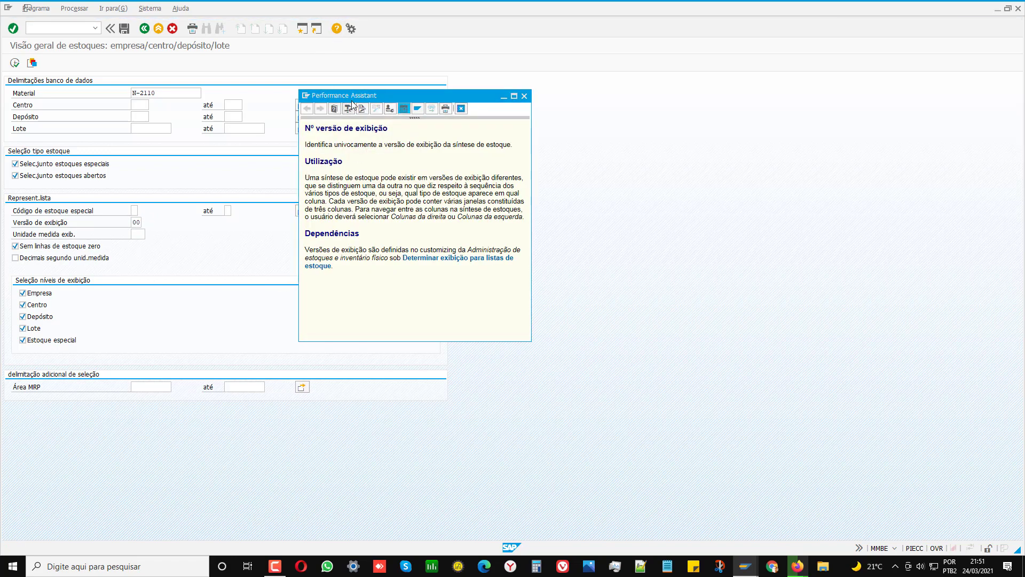
left_click_drag(352, 96, 562, 120)
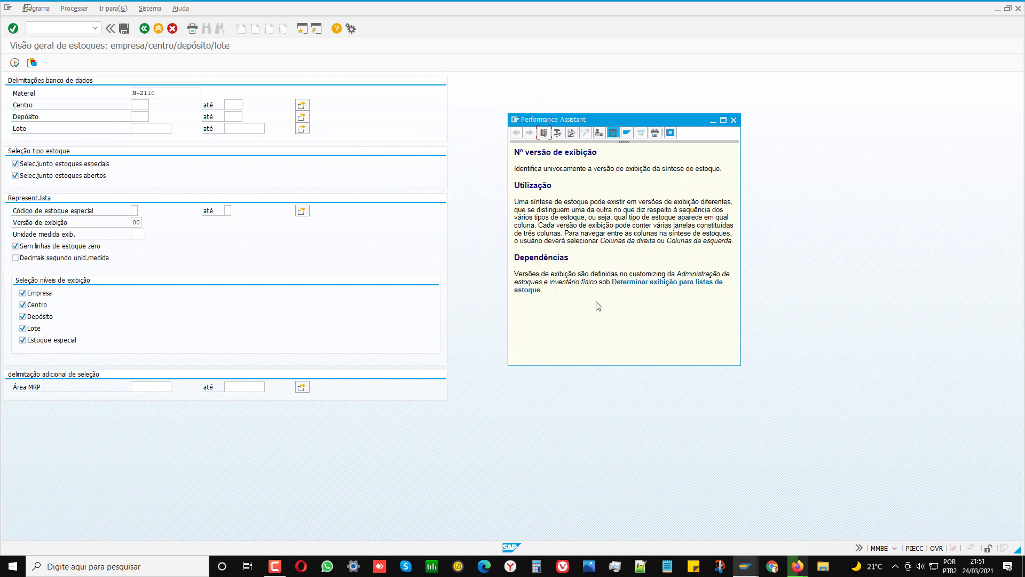
left_click(733, 120)
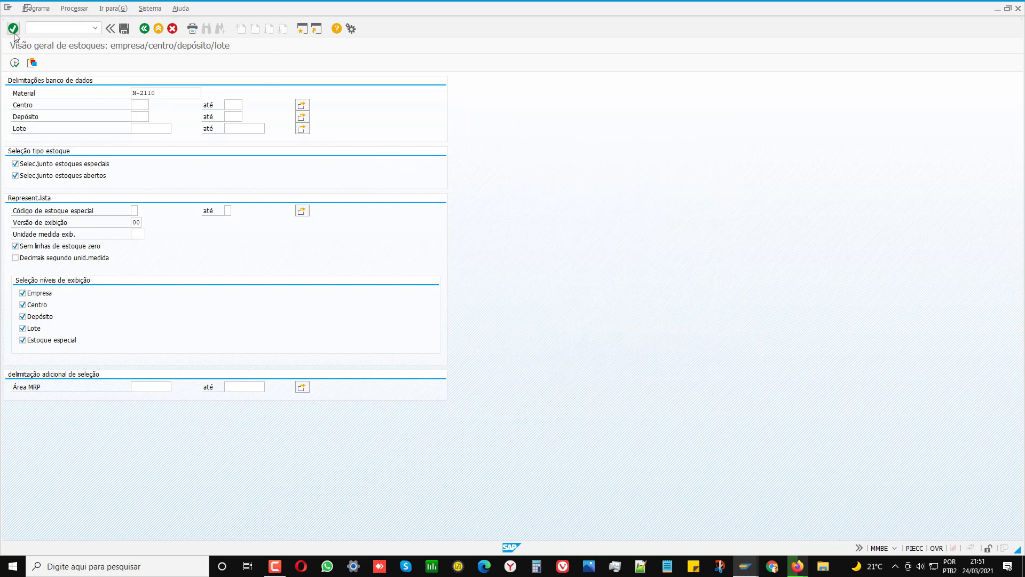
Set the display version to 1 and run the stock overview for material N-2110
left_click(15, 64)
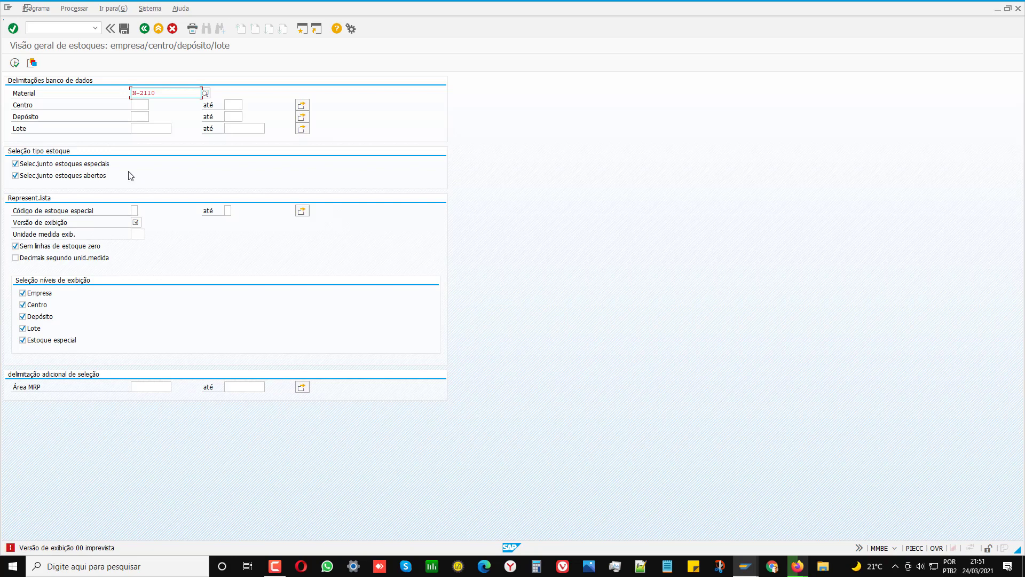
key("Return")
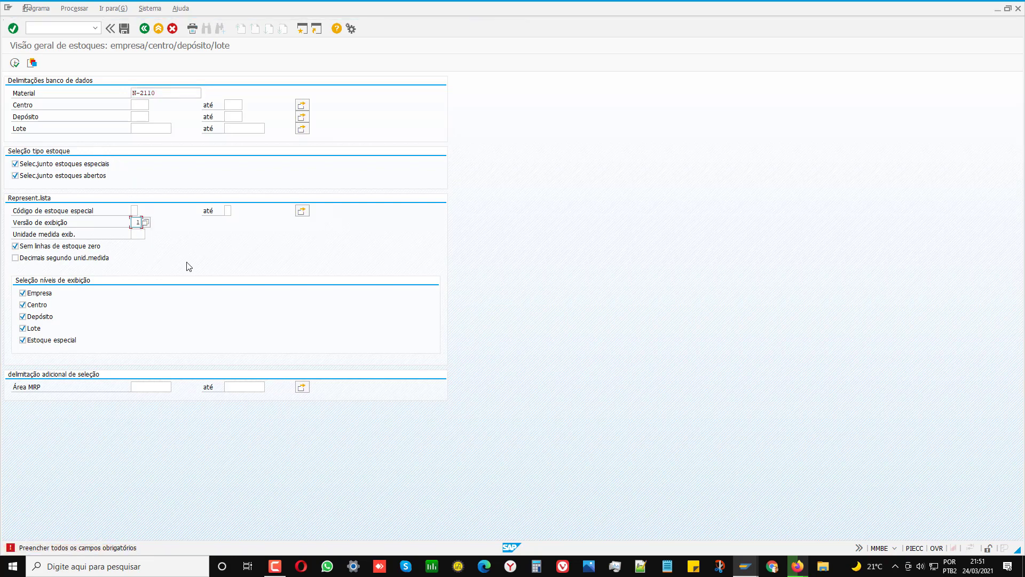
key("F8")
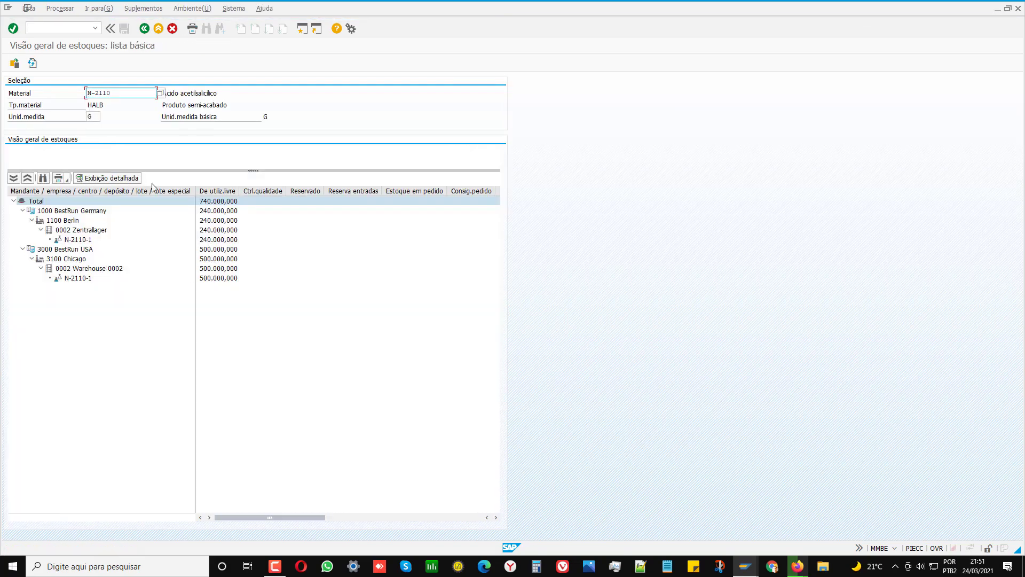
left_click(144, 28)
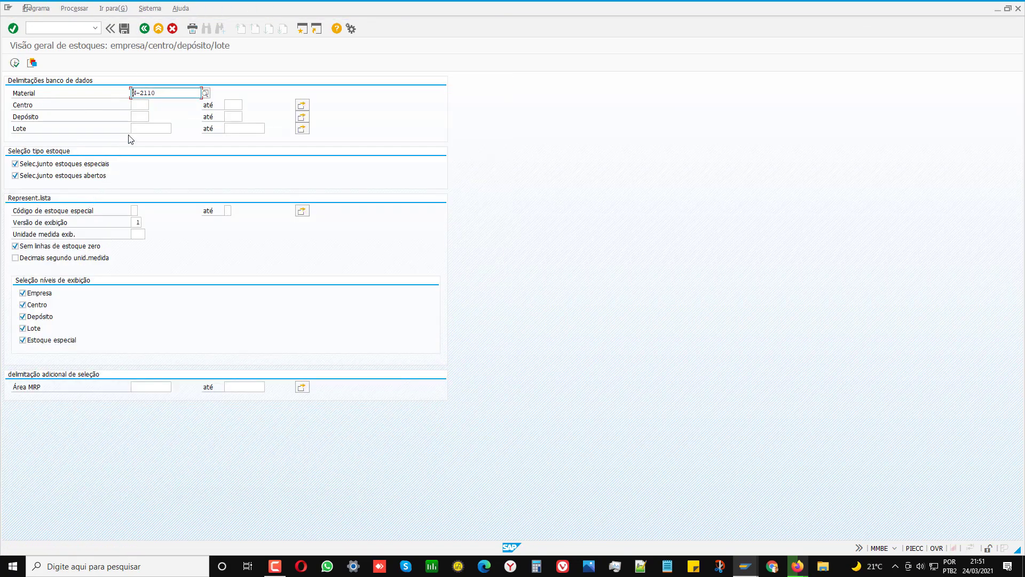
left_click(15, 63)
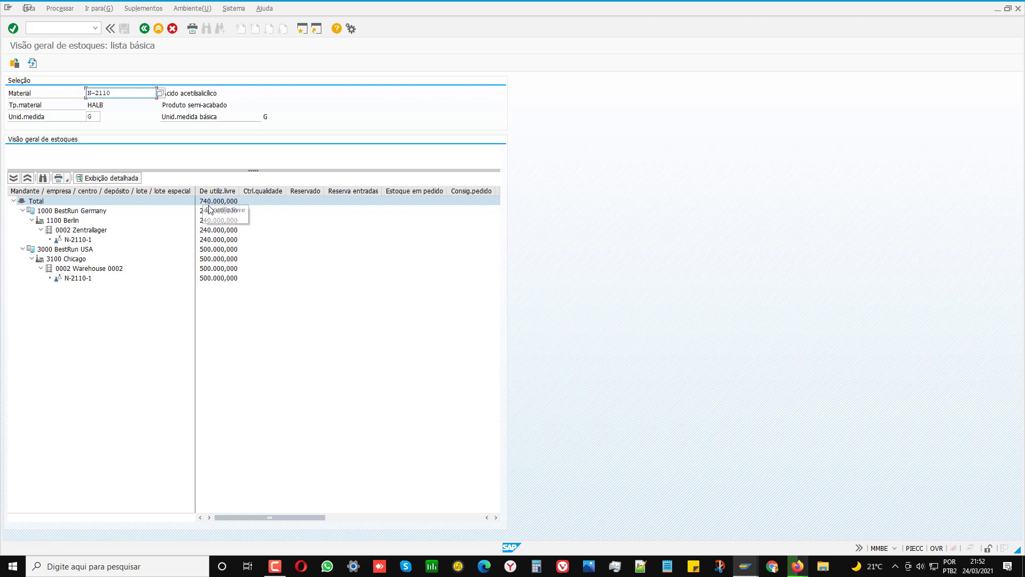
Switch to Calculator, multiply 3 by 240, and return to the stock overview
left_click(544, 573)
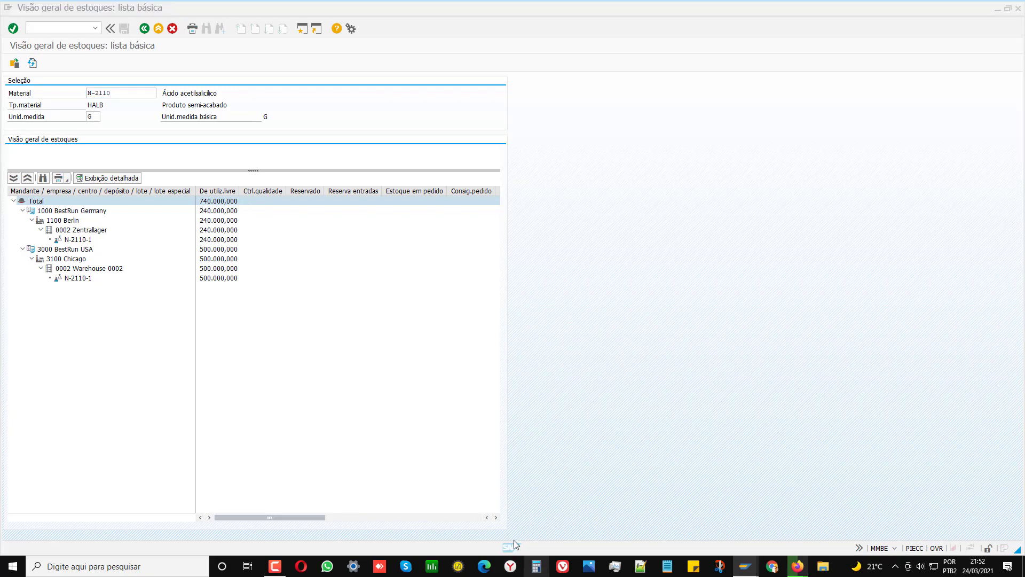
type("3")
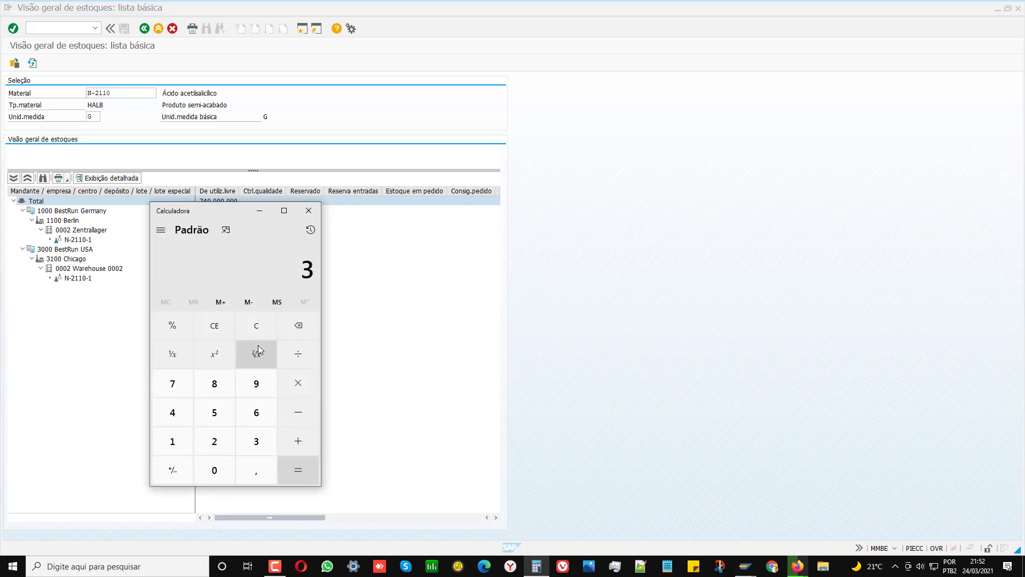
type(" × 240")
key("Return")
left_click(260, 211)
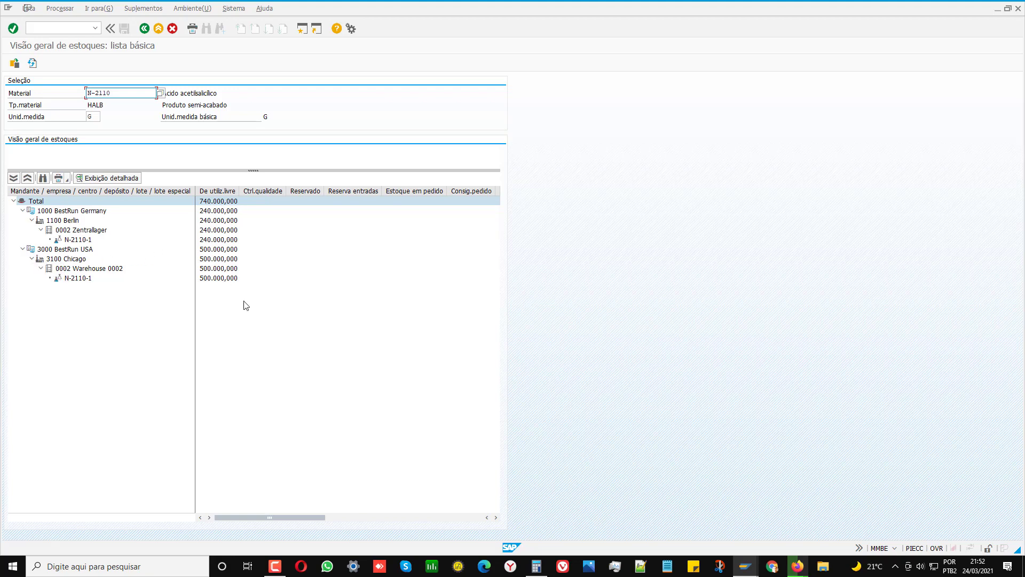
Clear the Calculator, add 500 and 240, and return to the stock overview
left_click(537, 566)
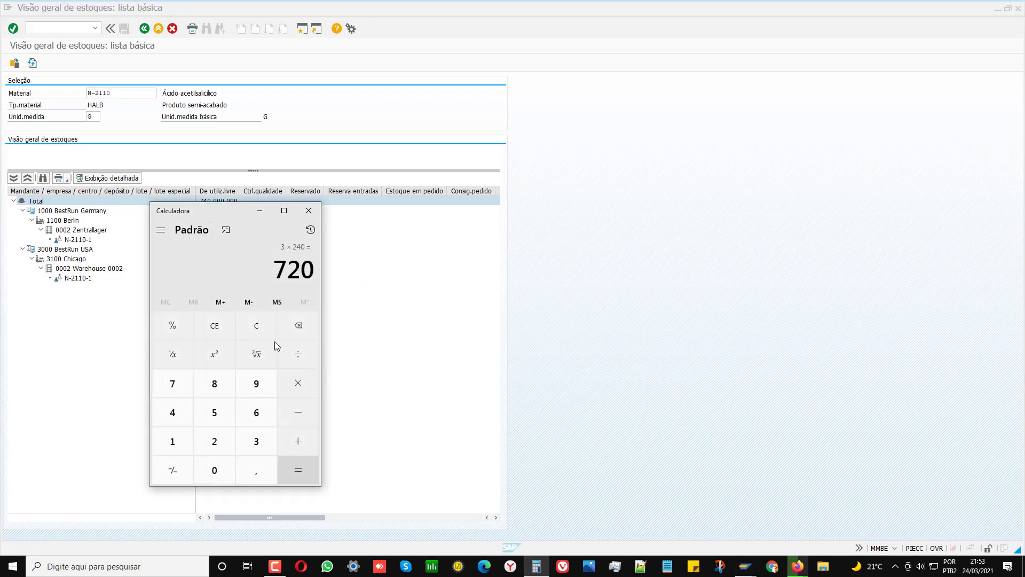
left_click(256, 332)
type("500")
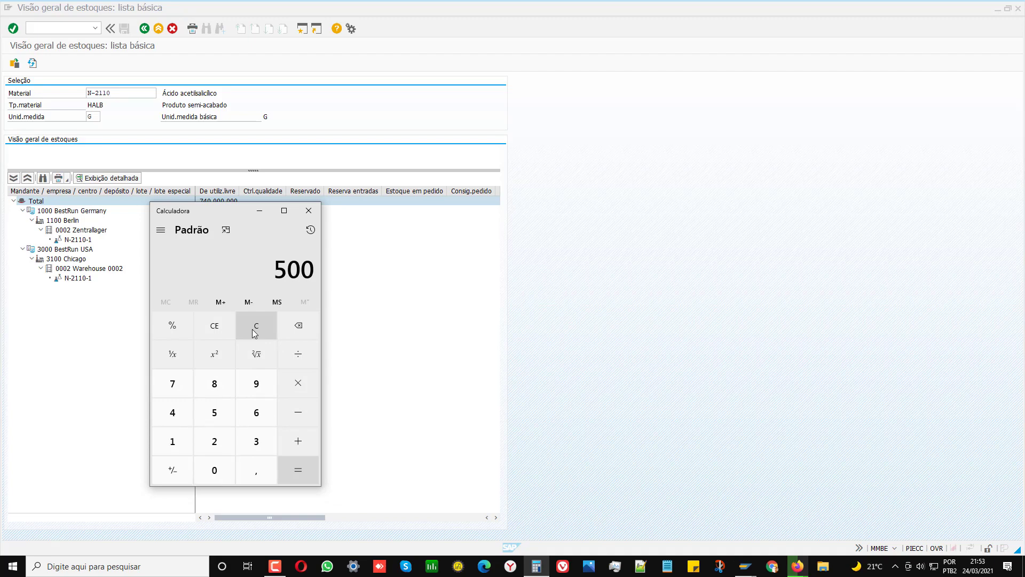
type(" + 240")
key("Return")
left_click(260, 210)
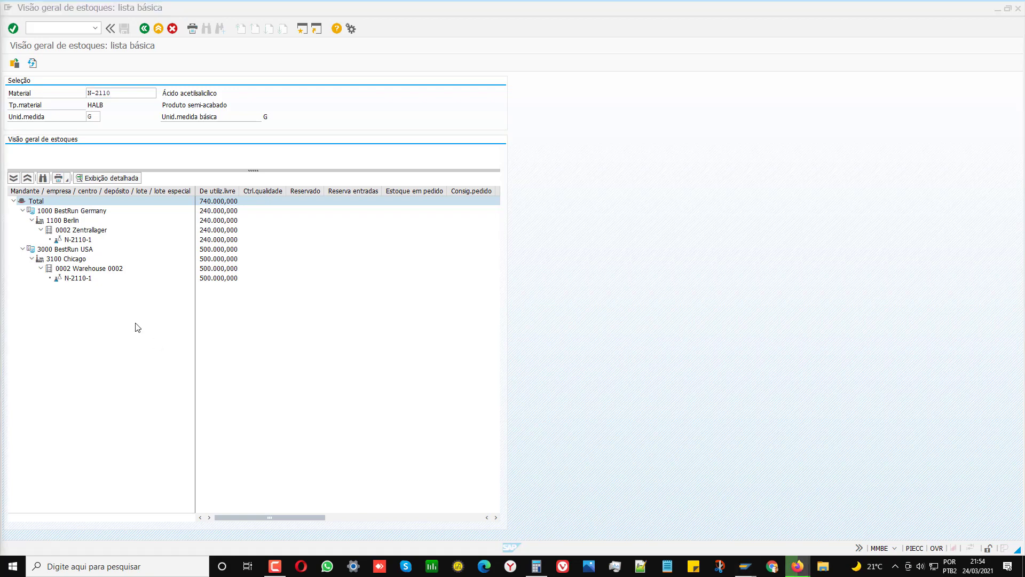
Review the full list of stock types for company code 1000 BestRun Germany and close it
left_click(88, 211)
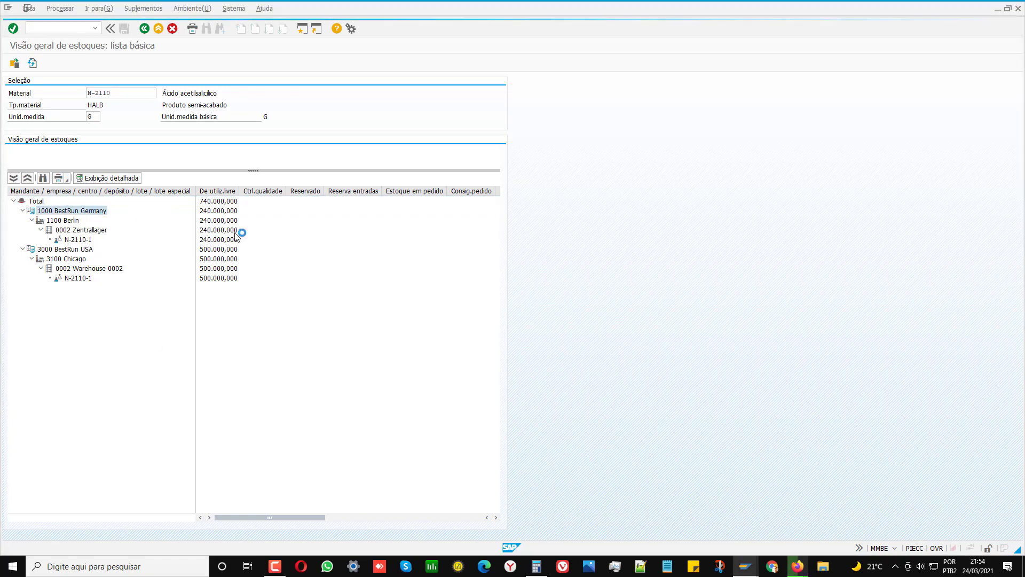
key("F2")
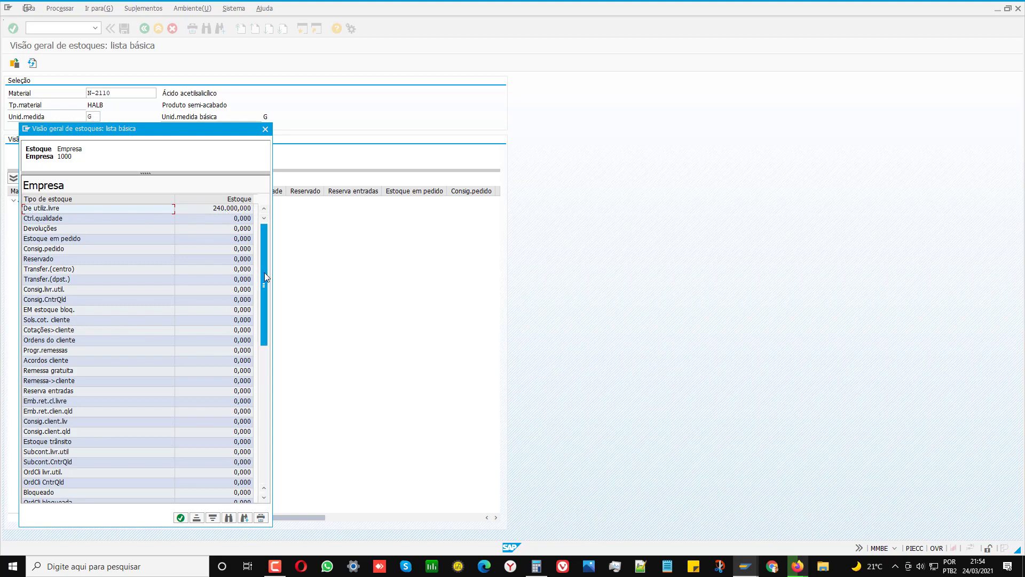
left_click_drag(263, 275, 268, 481)
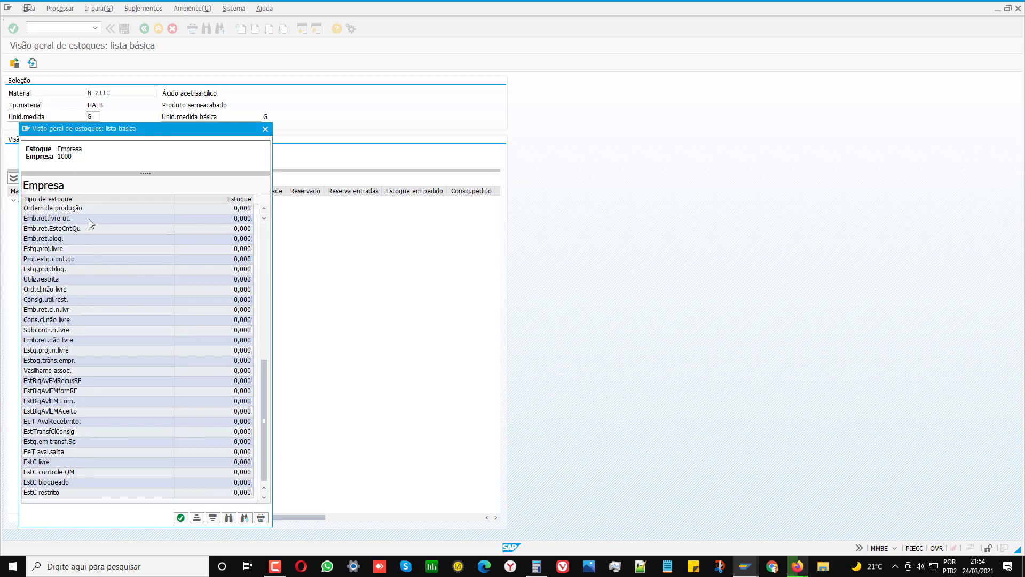
left_click_drag(265, 406, 264, 270)
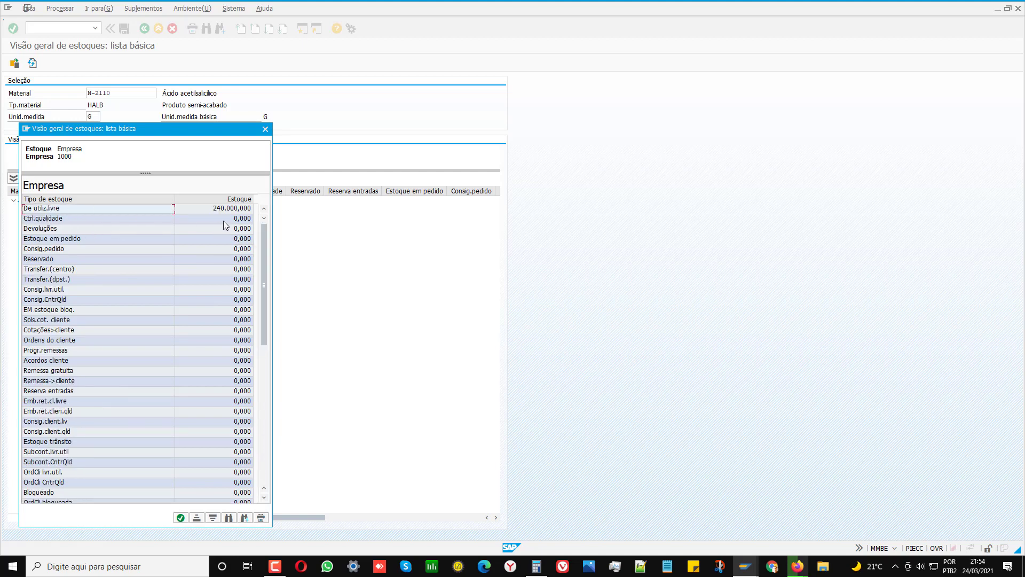
left_click(265, 129)
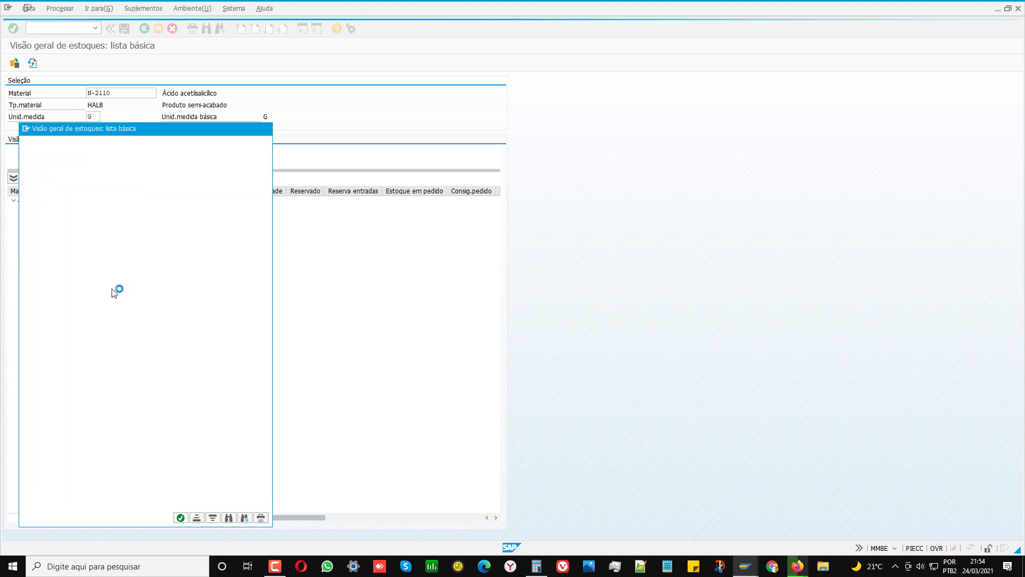
Review the stock types of storage location 0002 Warehouse 0002 in Chicago and close the list
left_click(96, 273)
double_click(96, 273)
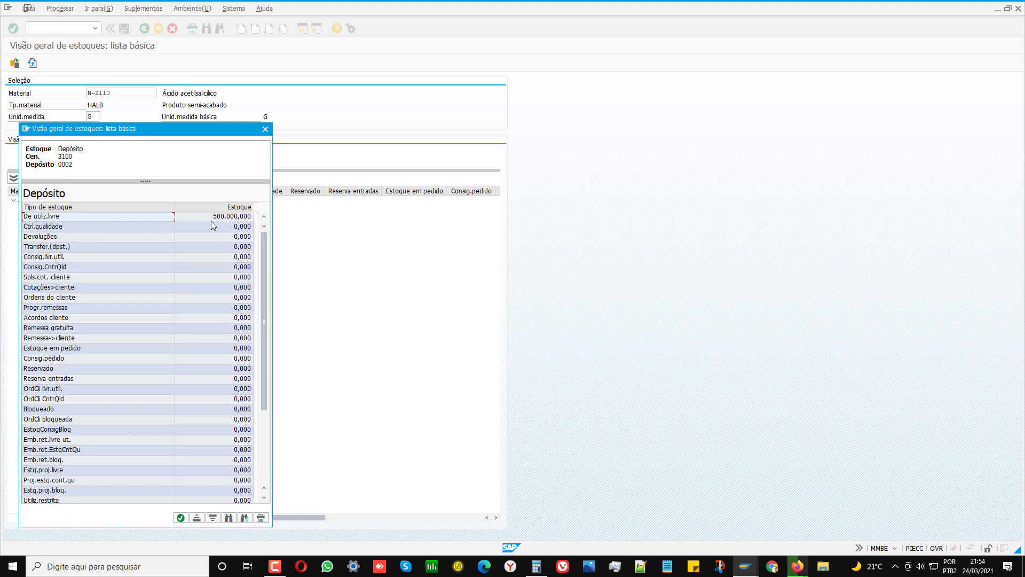
left_click_drag(261, 316, 264, 363)
key("Return")
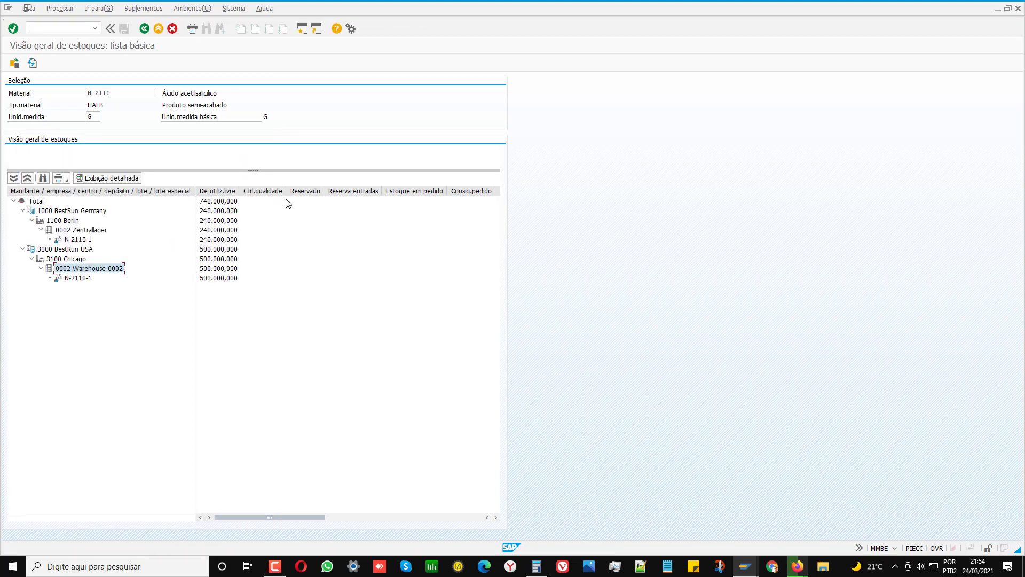
View the stock details of batch N-2110-1 under Chicago's Warehouse 0002 beside the overview and close them
double_click(74, 279)
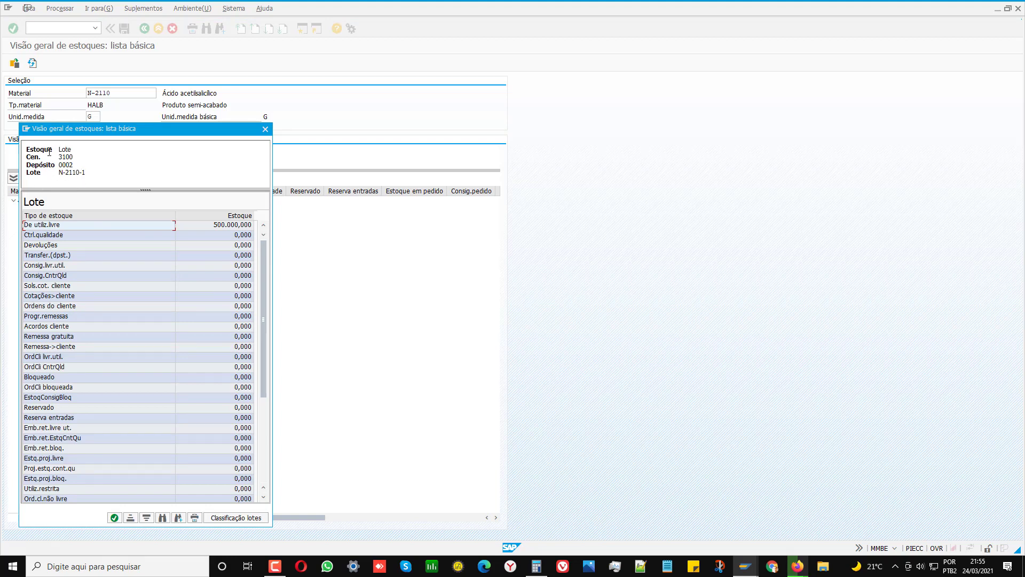
left_click_drag(91, 128, 621, 98)
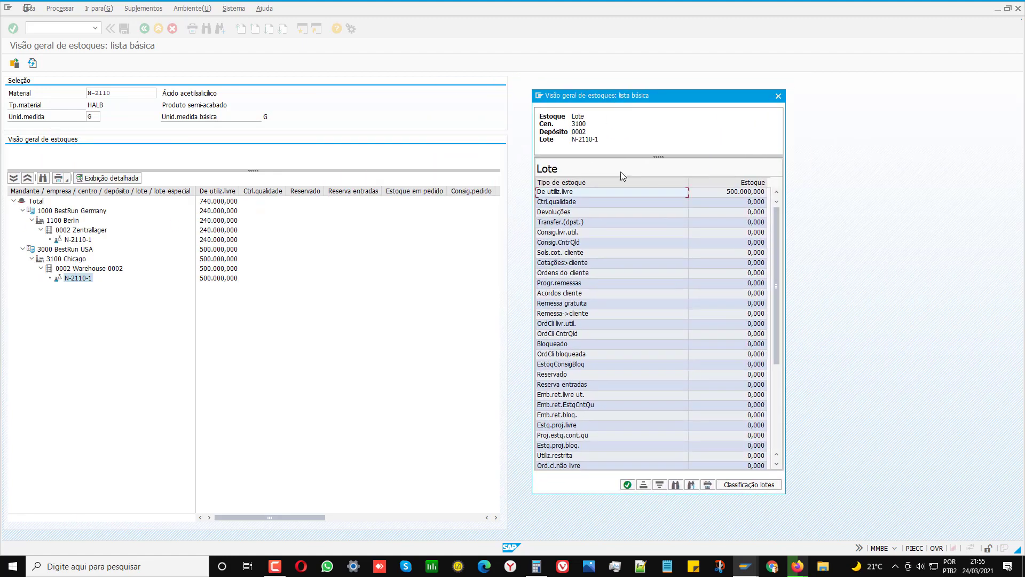
left_click(778, 95)
Compare the stock details of batch N-2110-1 in Berlin's Zentrallager with those of the same batch in Chicago
double_click(76, 241)
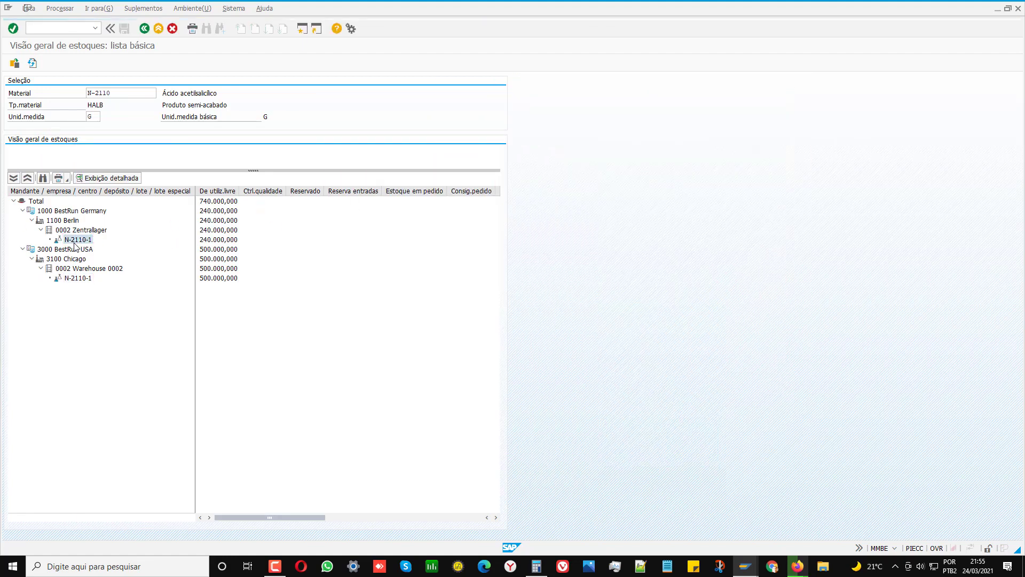
left_click_drag(127, 133, 647, 101)
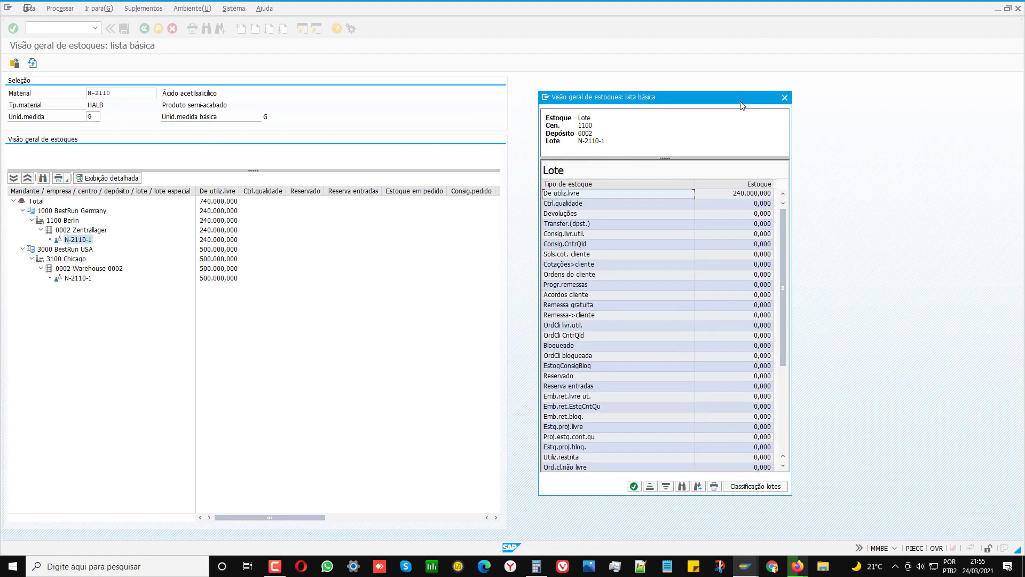
left_click(785, 97)
left_click(78, 278)
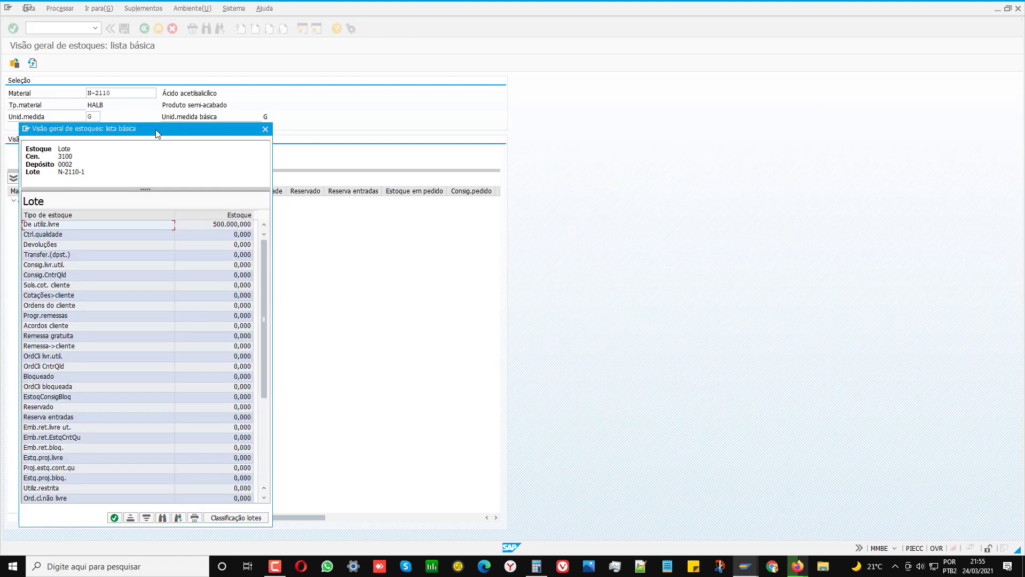
left_click_drag(158, 131, 680, 94)
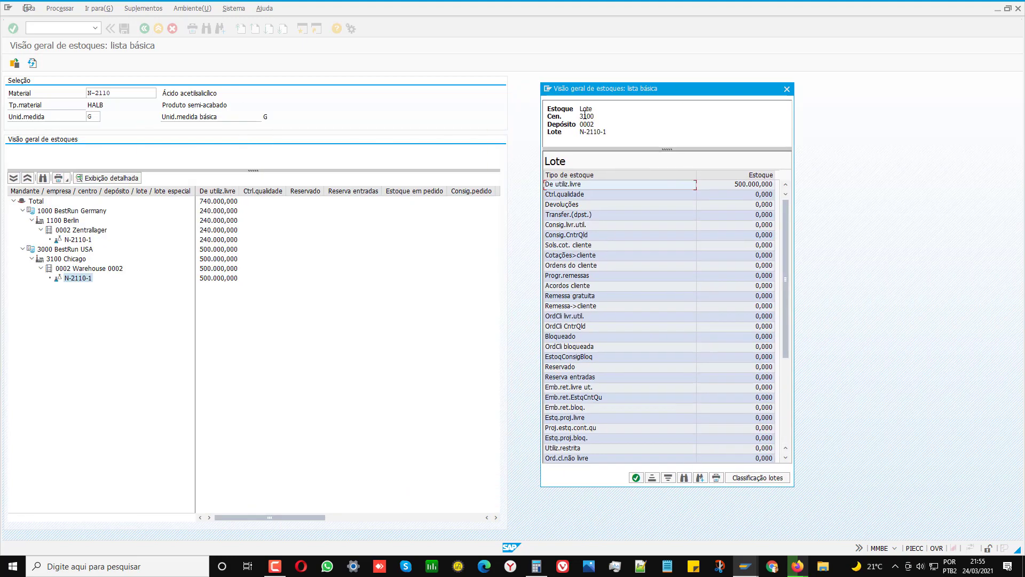
left_click(787, 89)
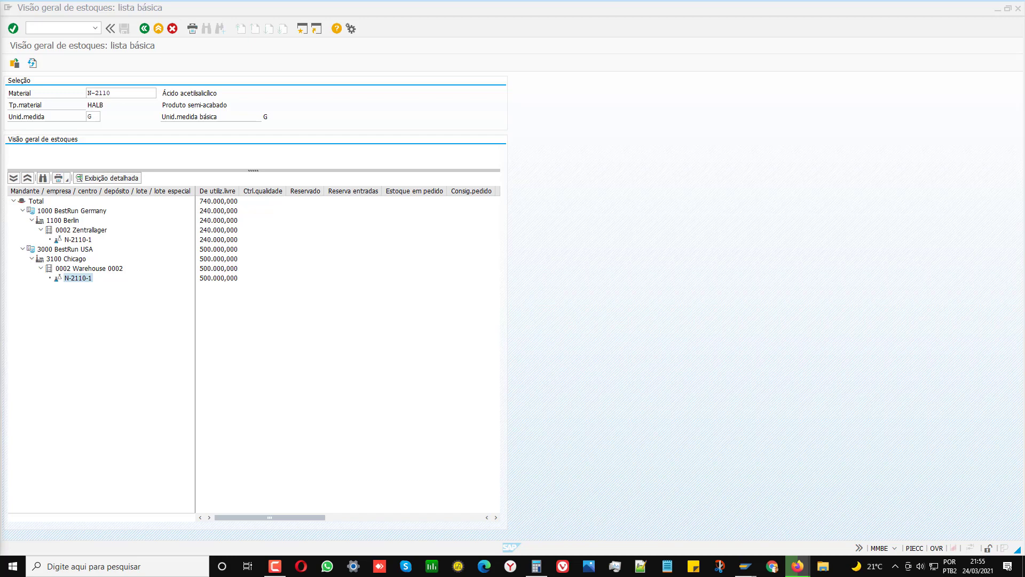
Return to the selection screen, set the material to 300-200, and run the stock overview
left_click(144, 28)
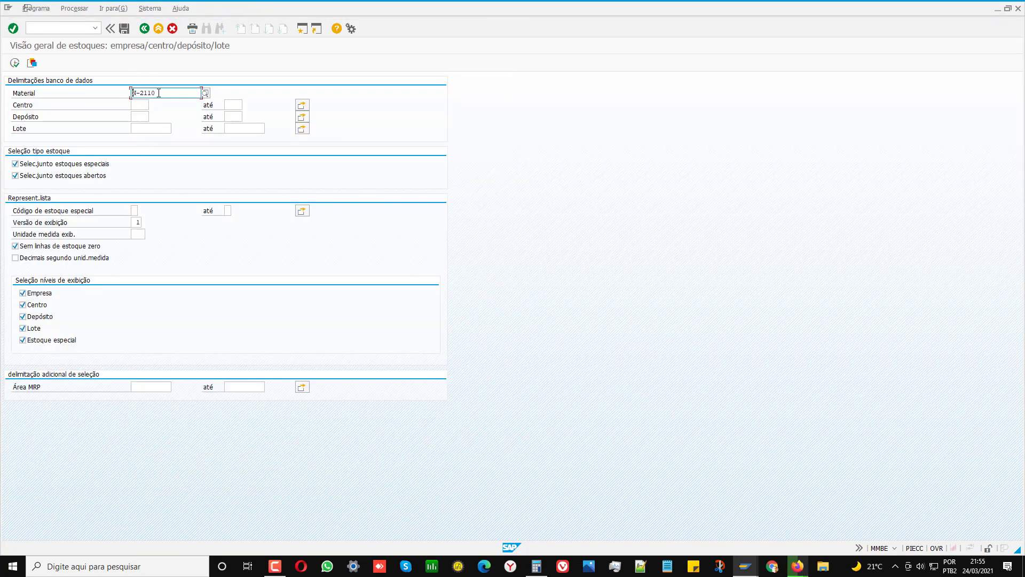
left_click_drag(159, 93, 112, 94)
type("300")
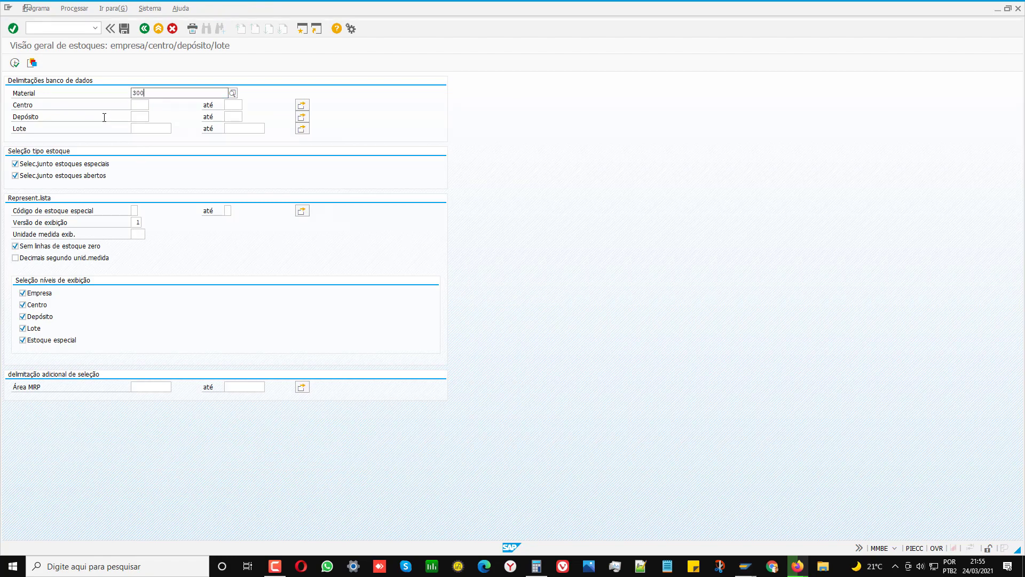
type("-200")
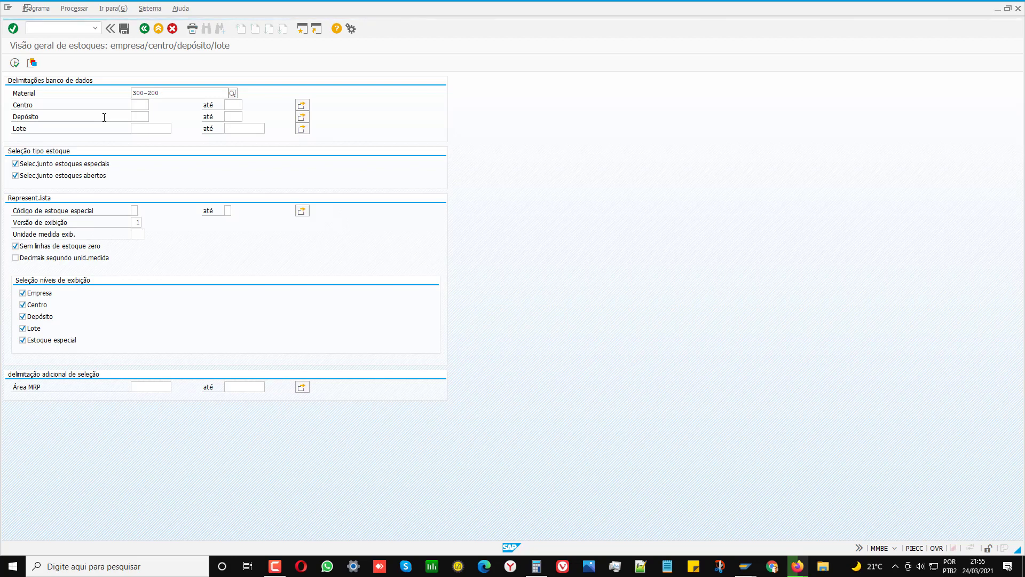
key("ctrl+z")
key("F8")
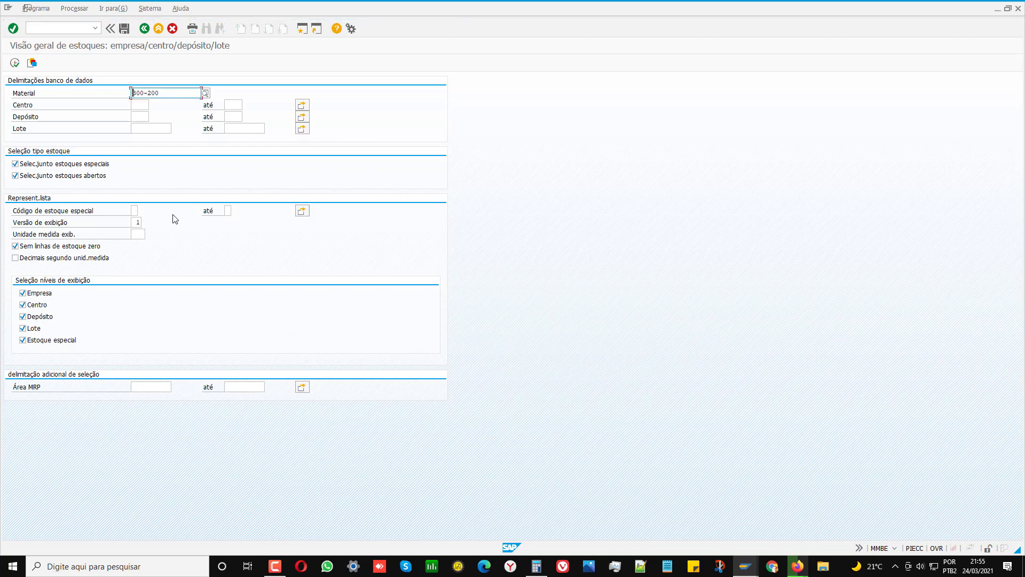
Run the stock overview for material 300-200 and select BestRun USA's unrestricted-use stock
left_click(14, 63)
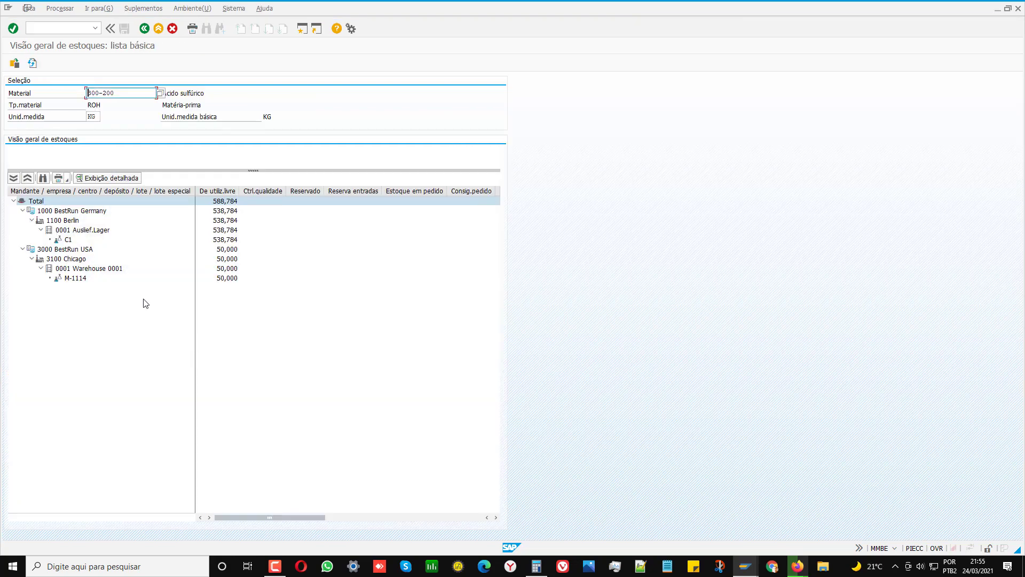
left_click(223, 252)
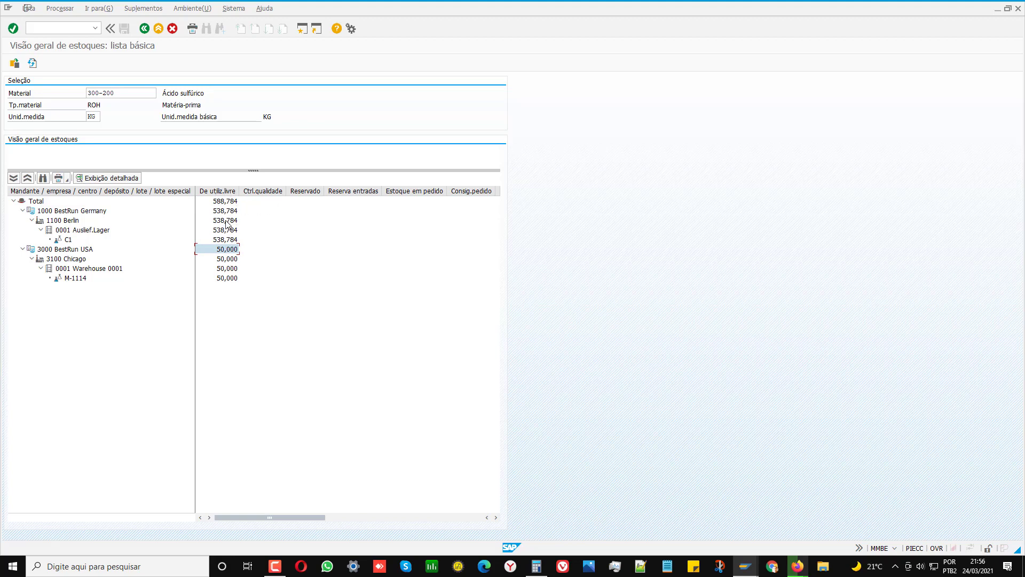
Switch to the Calculator, add 538,784 and 50,000 to check the companies' unrestricted-use total, and close it
left_click(537, 567)
left_click_drag(288, 211, 702, 208)
left_click(653, 320)
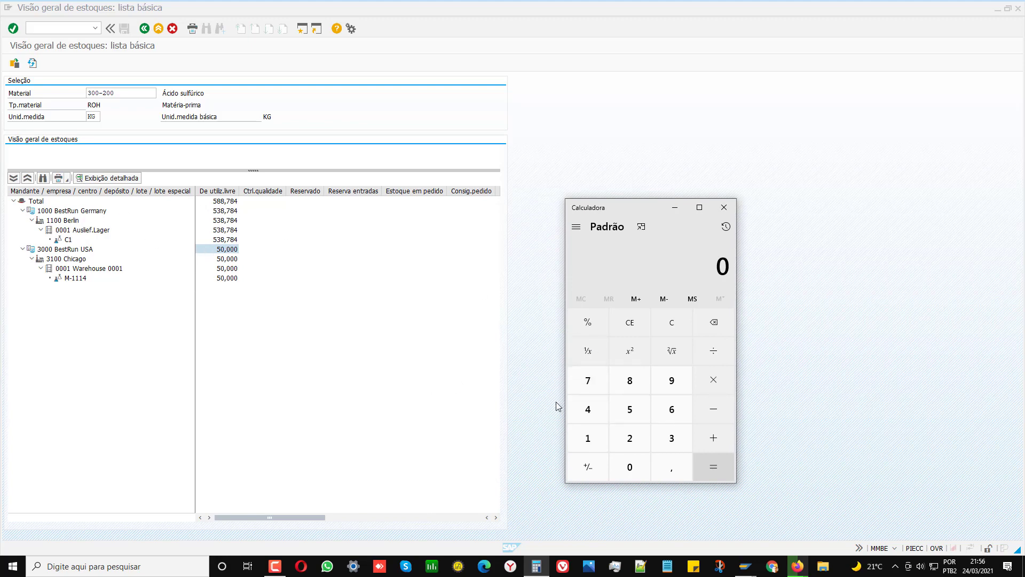
type("538,784+")
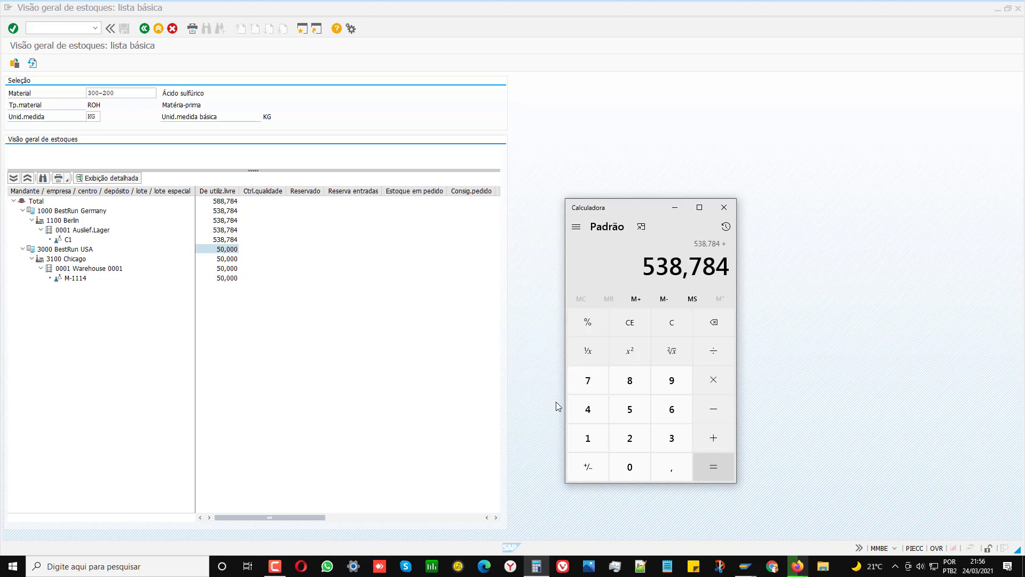
type("50,000")
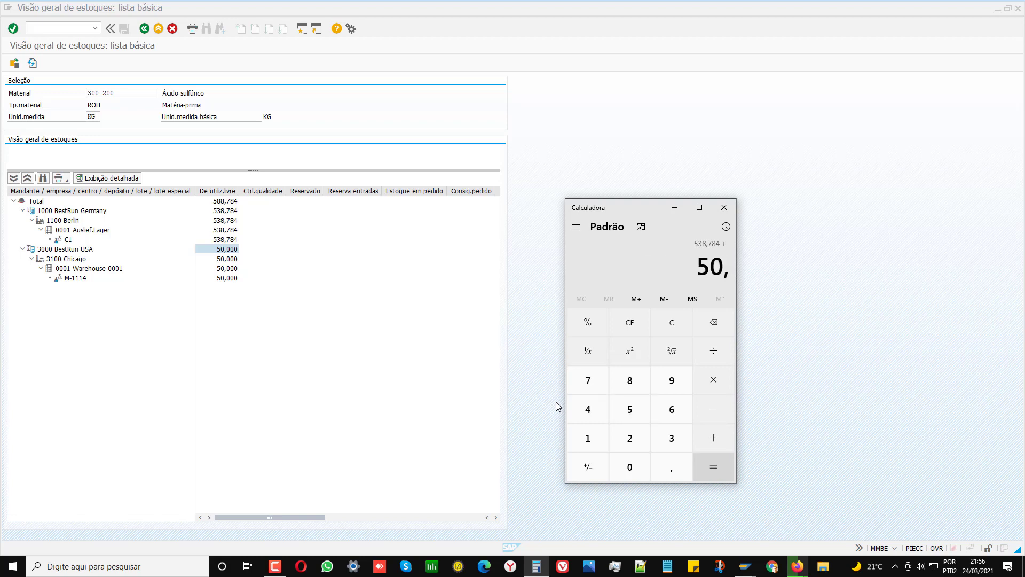
key("Return")
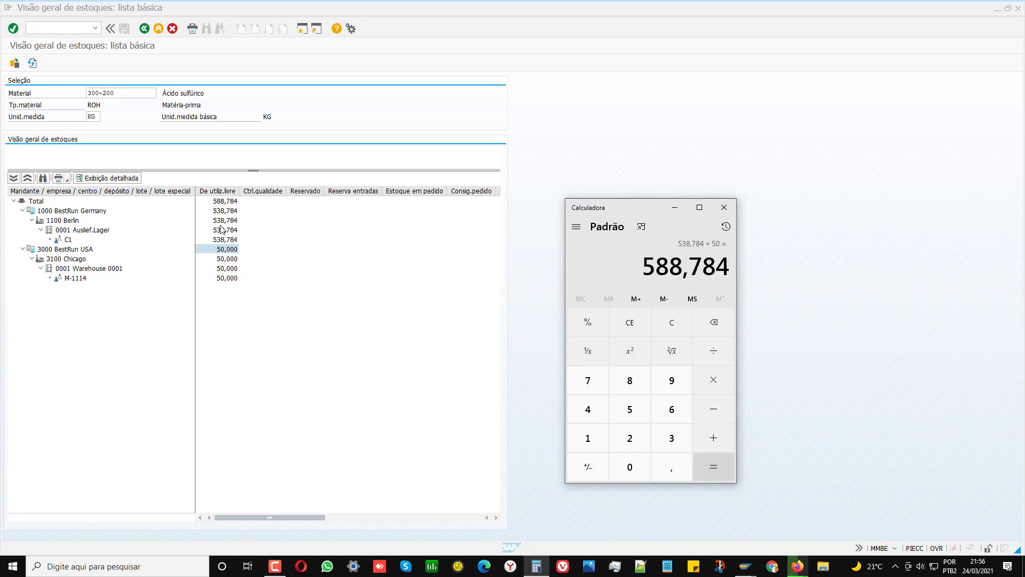
left_click(724, 208)
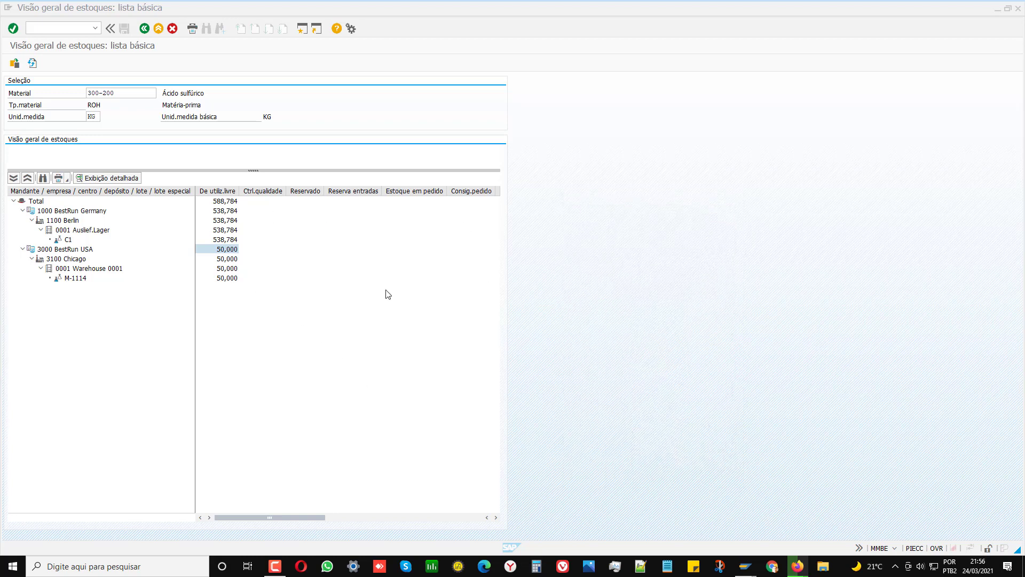
View the stock details of batch M-1114 in Chicago's Warehouse 0001 beside the overview and close them
left_click(76, 278)
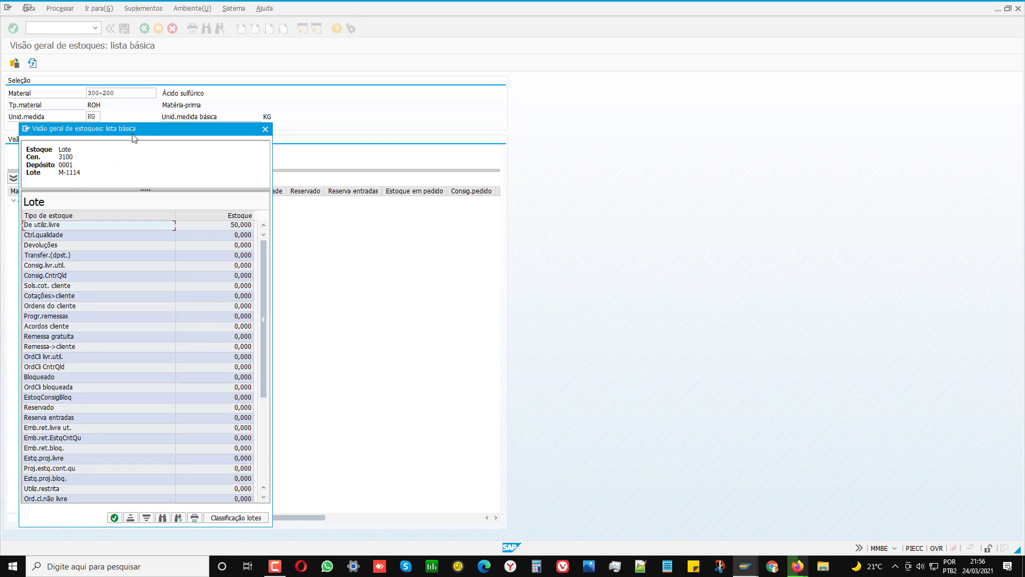
left_click_drag(133, 133, 647, 109)
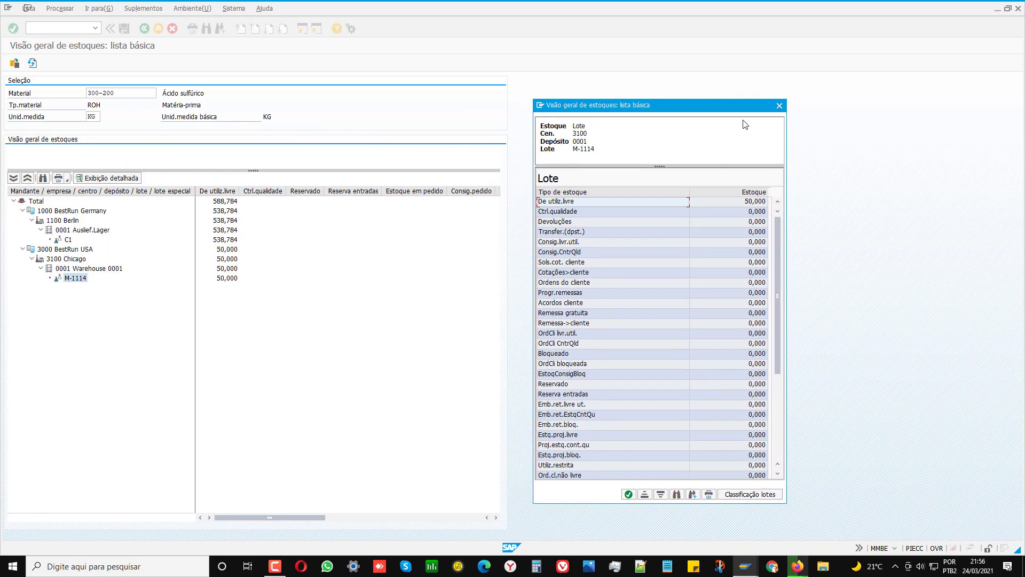
left_click(778, 107)
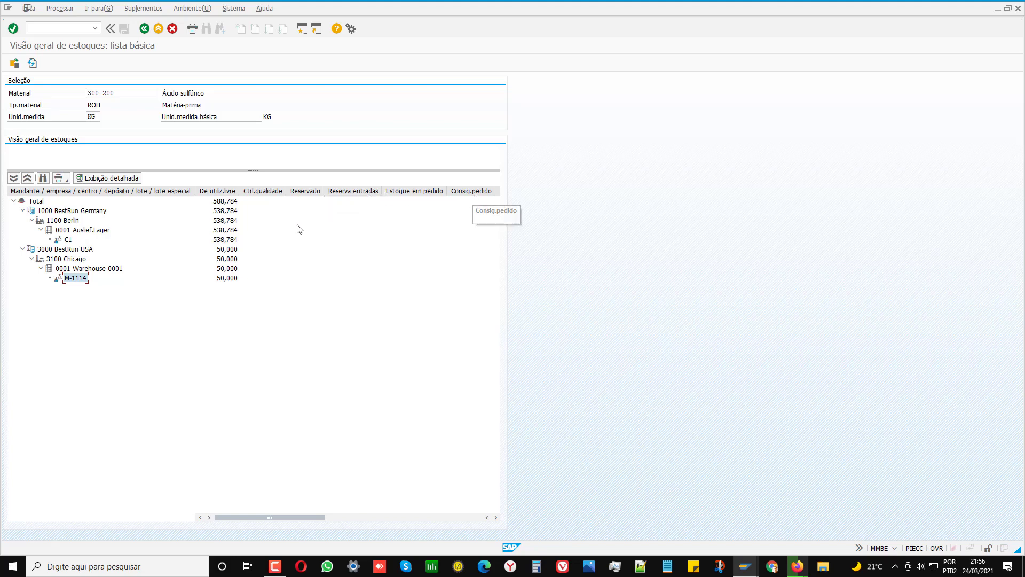
Return to the selection screen, set the material to M-01, and run the stock overview
left_click(144, 28)
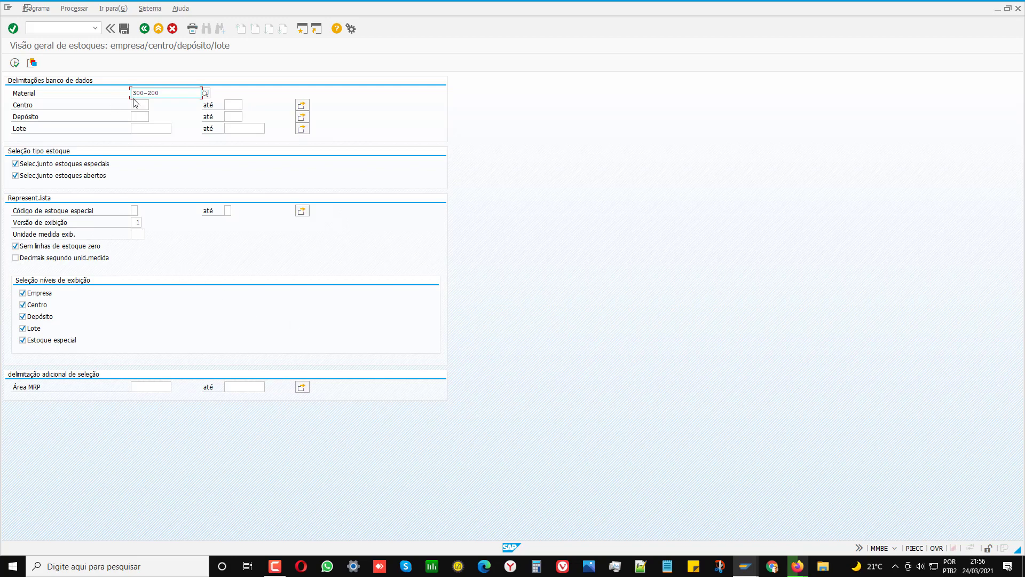
left_click_drag(162, 95, 110, 107)
type("M-01")
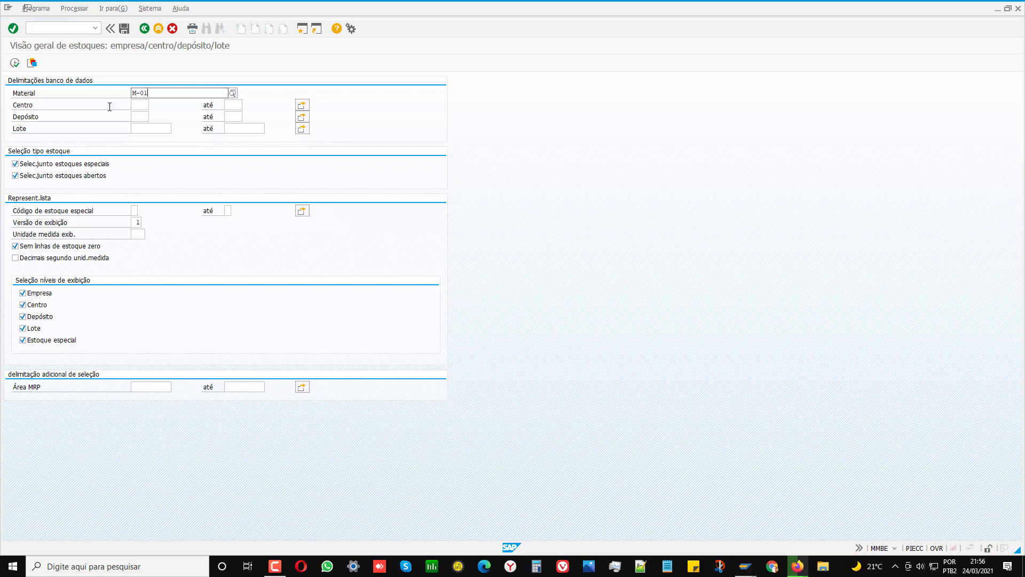
key("F8")
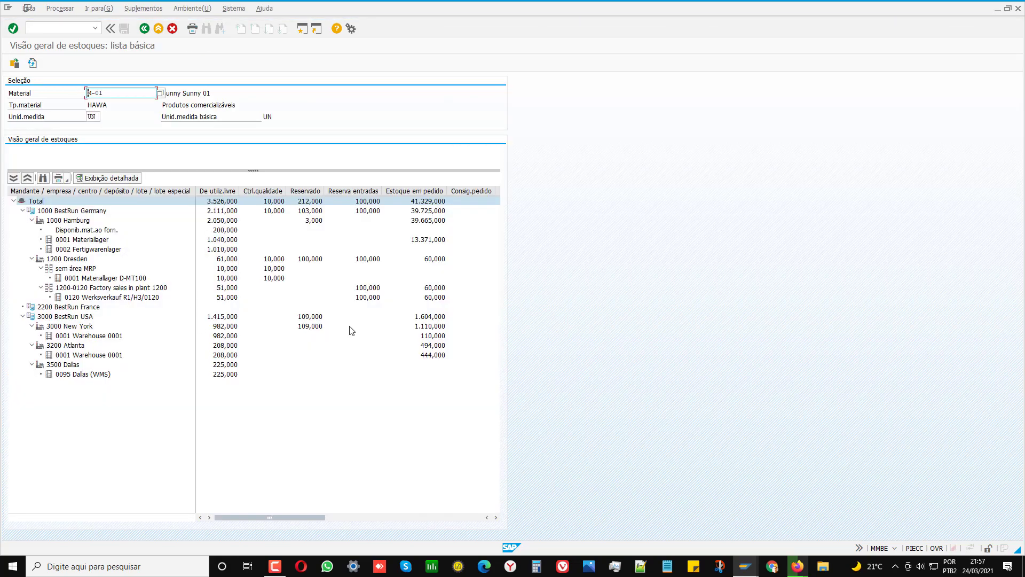
Examine the overall unrestricted-use stock and that of company 1000 BestRun Germany
left_click(213, 203)
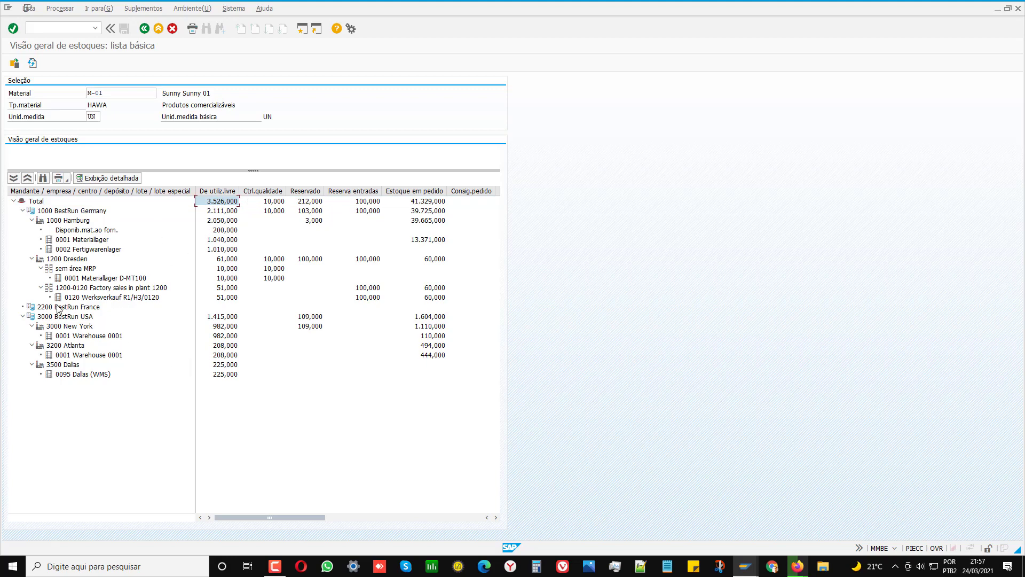
left_click(62, 212)
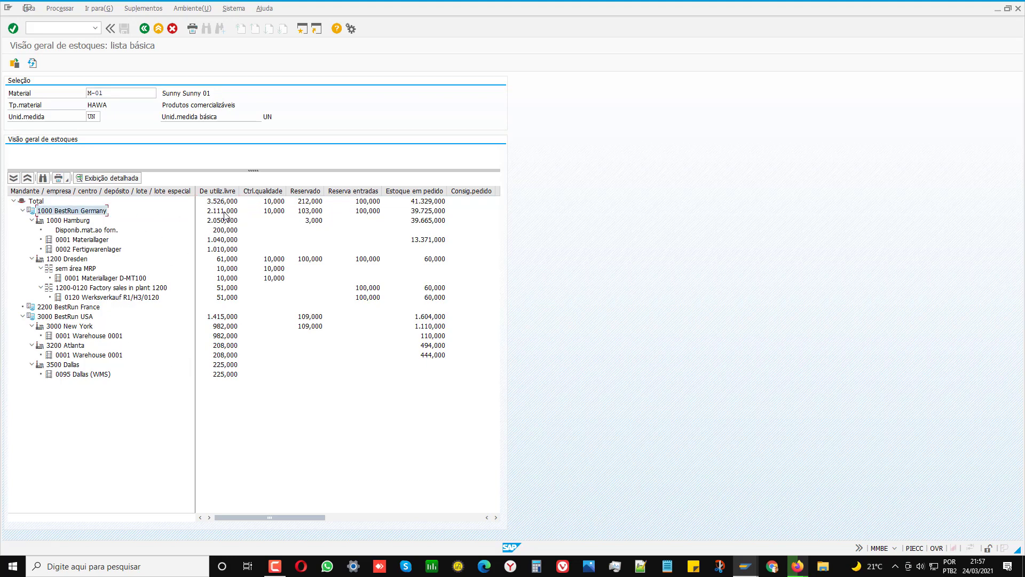
left_click(225, 213)
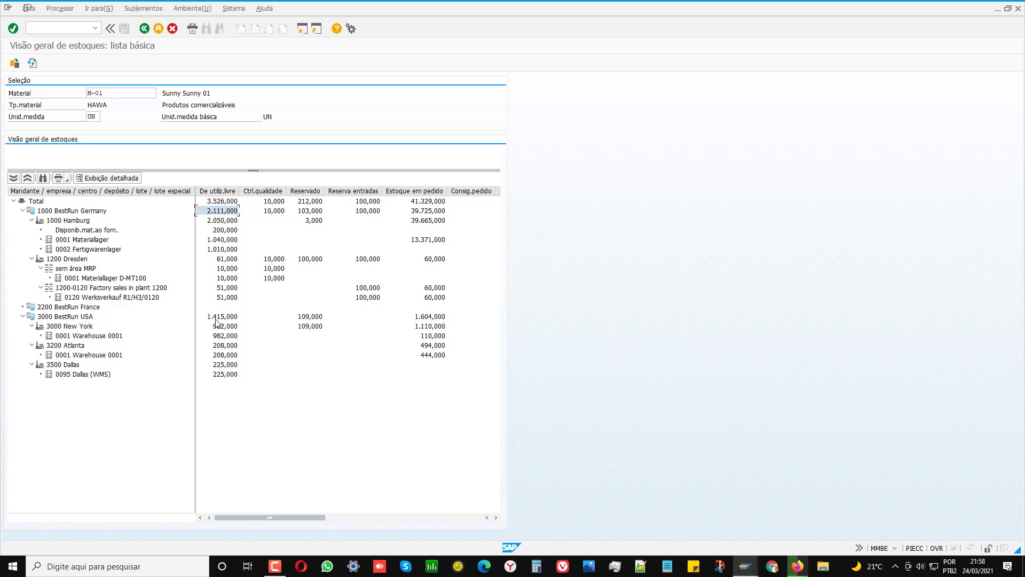
Switch to the Calculator, add 2111 and 1415 to check the German and US unrestricted-use stocks, and close it
left_click(538, 566)
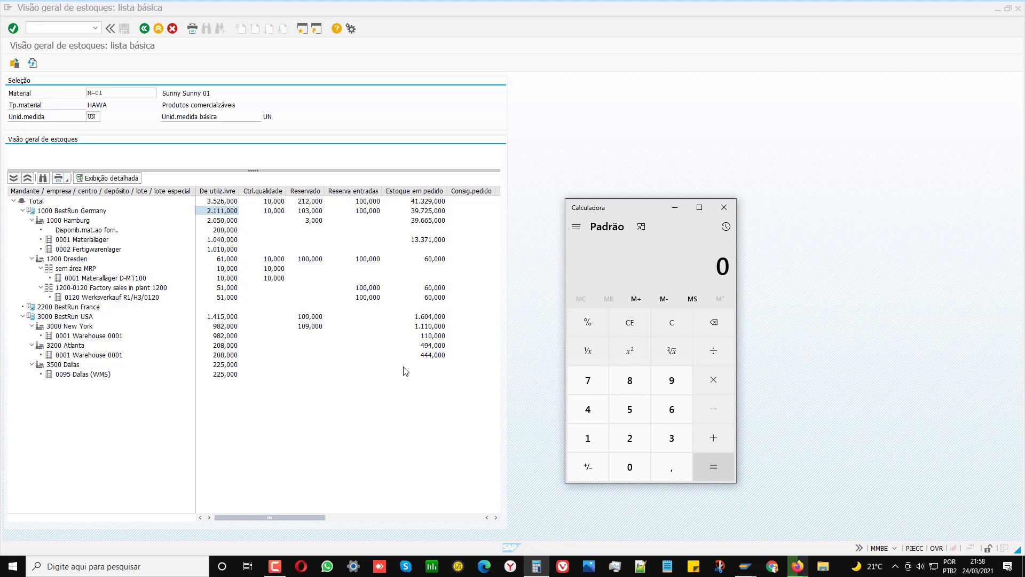
type("2111 + ")
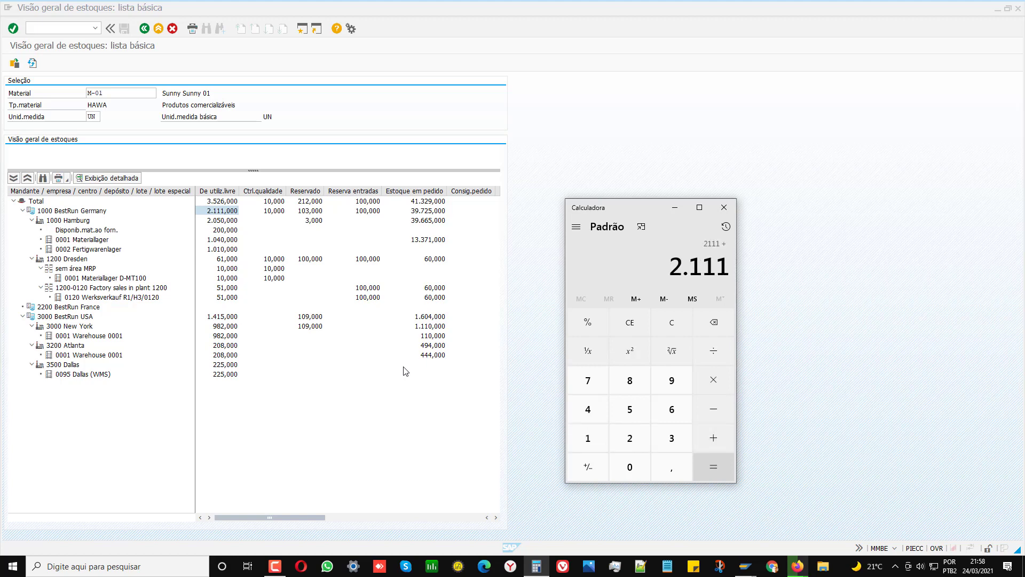
type("1")
type("415")
key("Return")
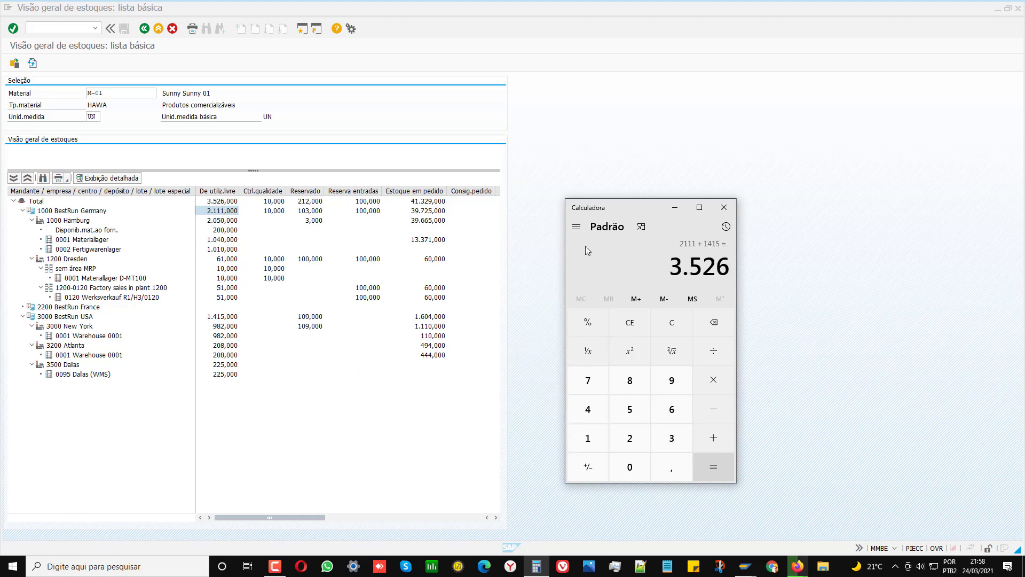
left_click(724, 207)
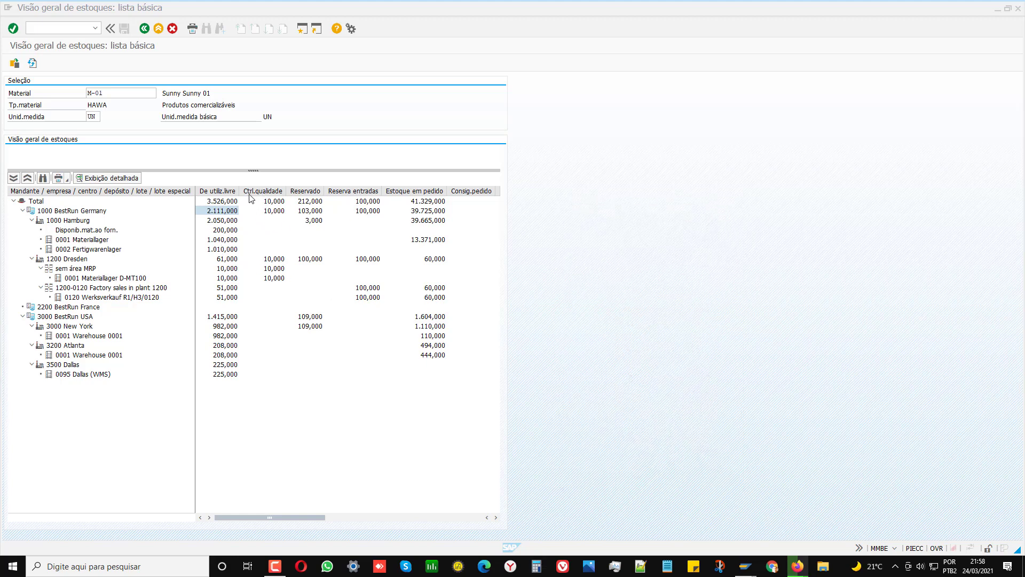
Review company 1000 BestRun Germany's stock types, including reservations, customer orders, subcontracting and SolRem pedido TR, beside the overview and close the list
double_click(54, 213)
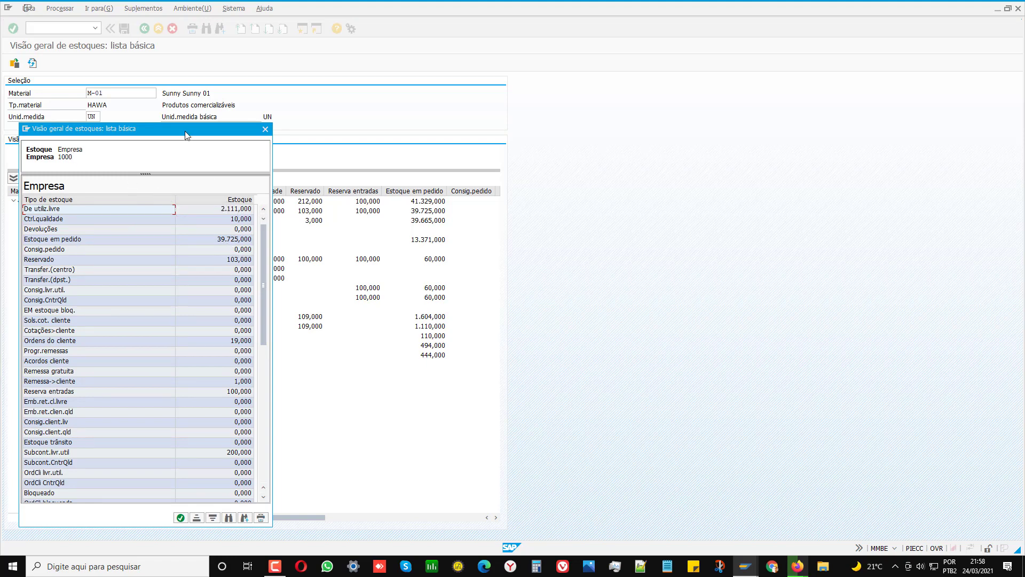
left_click_drag(185, 130, 723, 117)
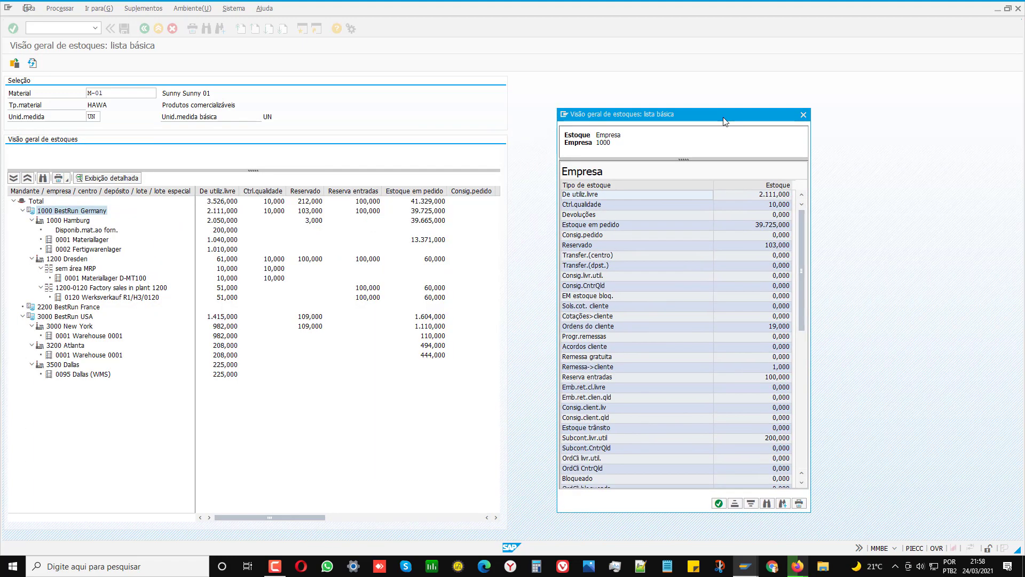
left_click(756, 246)
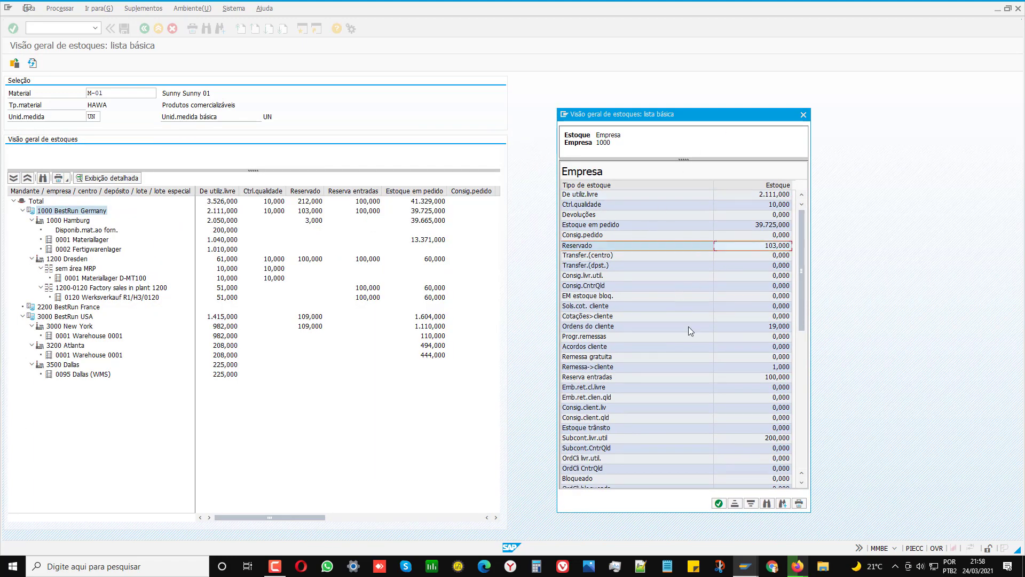
left_click(579, 382)
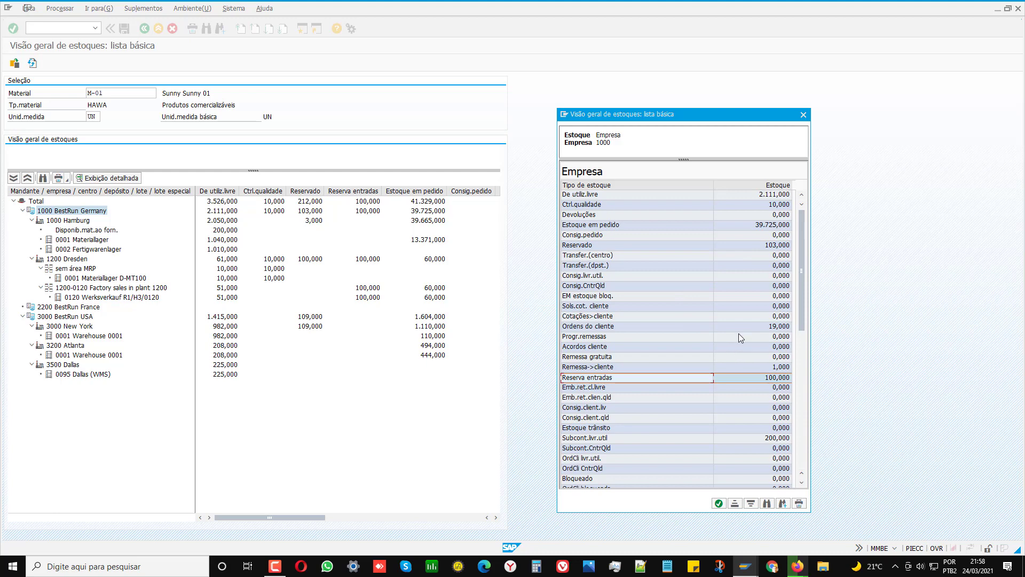
left_click(739, 326)
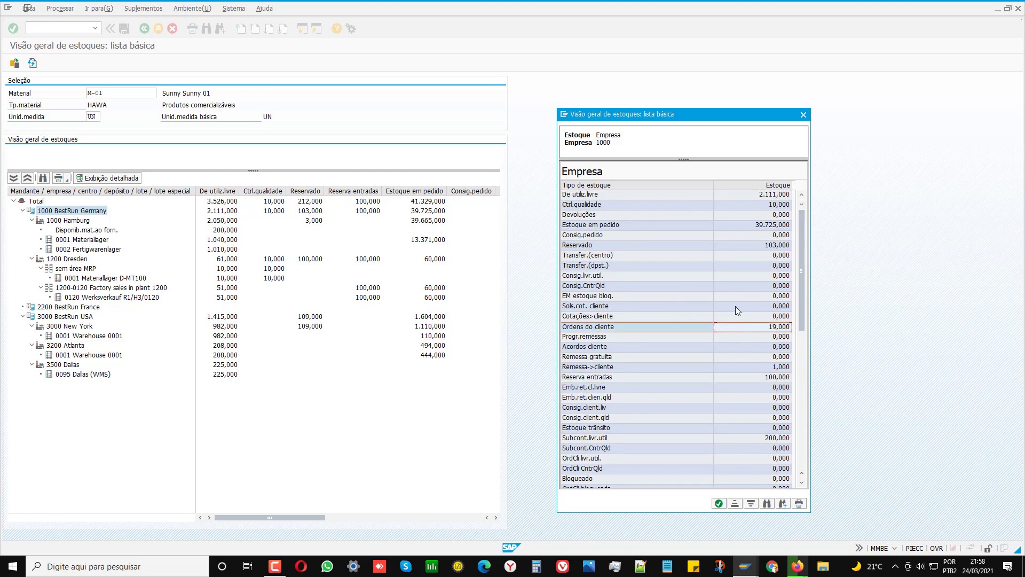
left_click(600, 245)
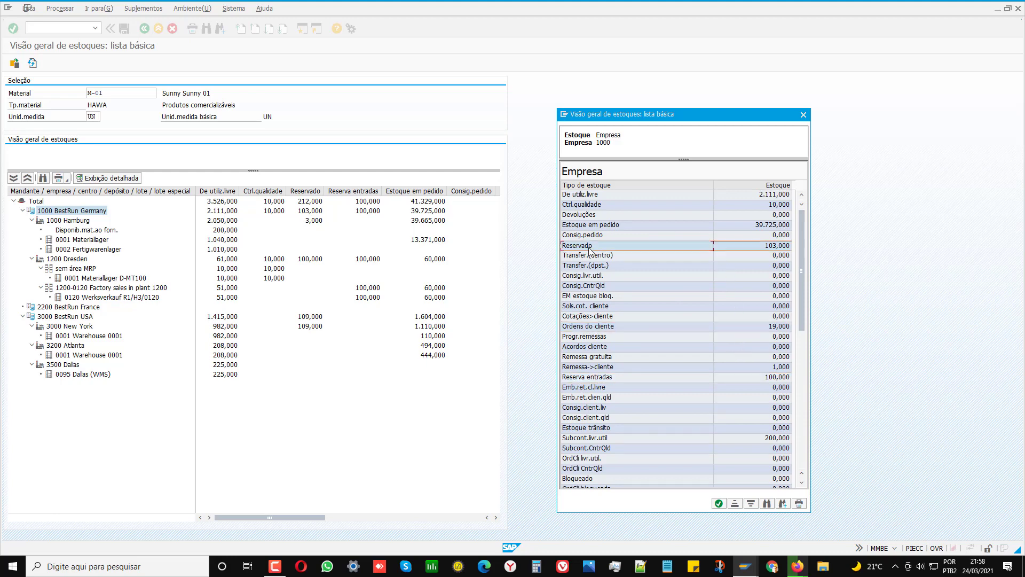
left_click(567, 439)
scroll(720, 405, "down", 3)
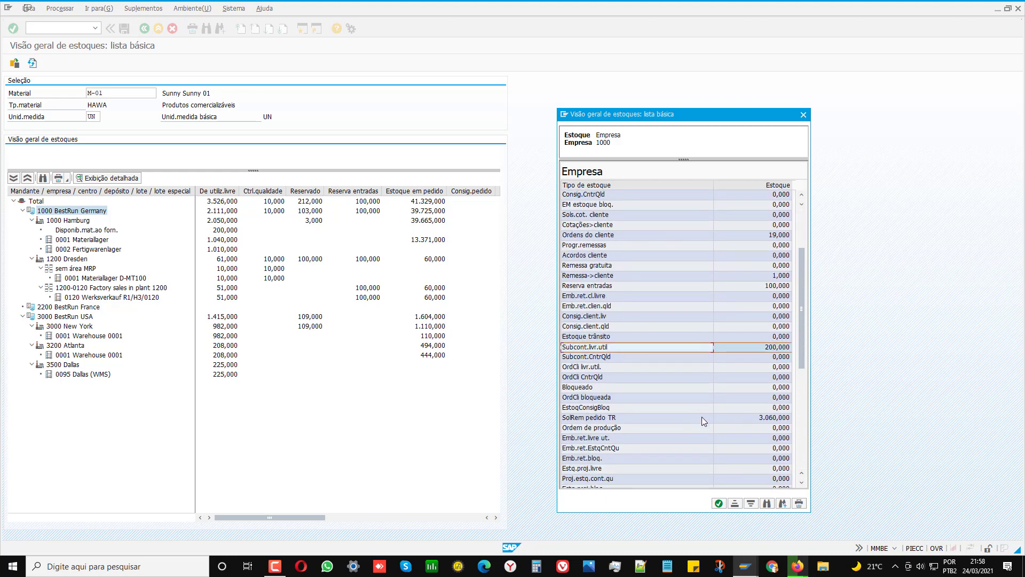
left_click(625, 420)
scroll(719, 378, "up", 3)
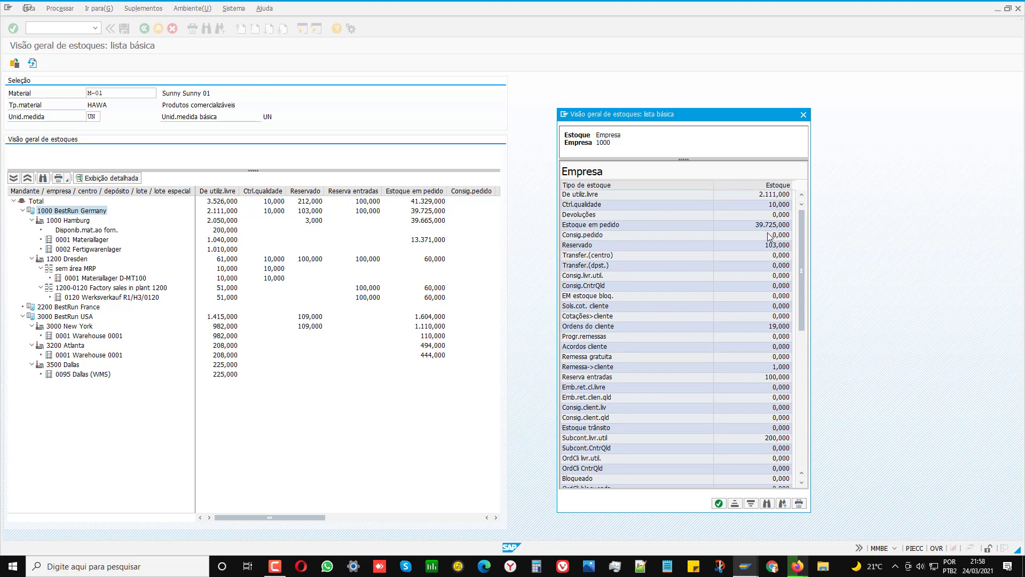
left_click(718, 503)
Examine the on-order and unrestricted-use stock in plant 1000 Hamburg's details beside the overview and close them
double_click(75, 221)
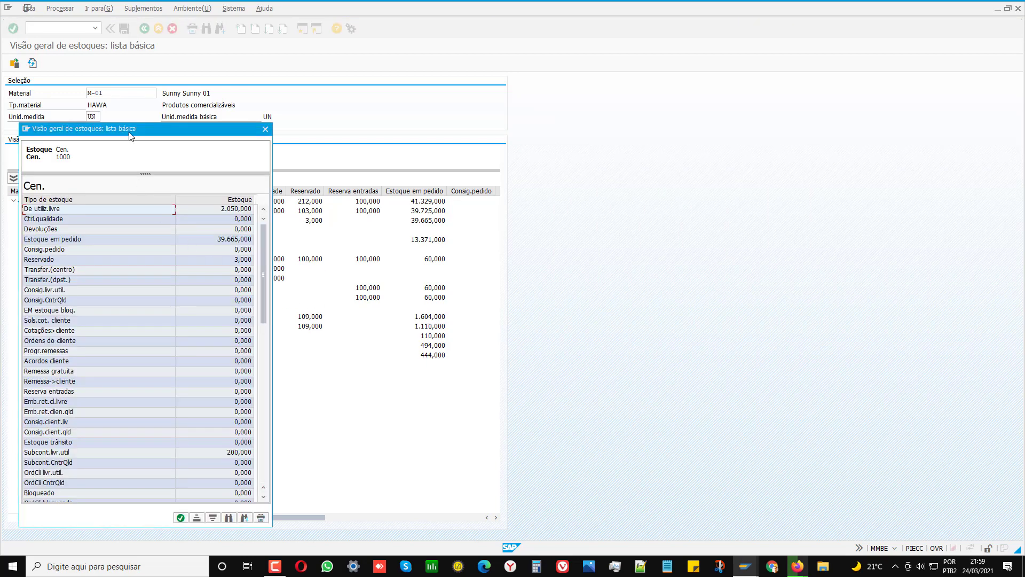
left_click_drag(117, 135, 653, 134)
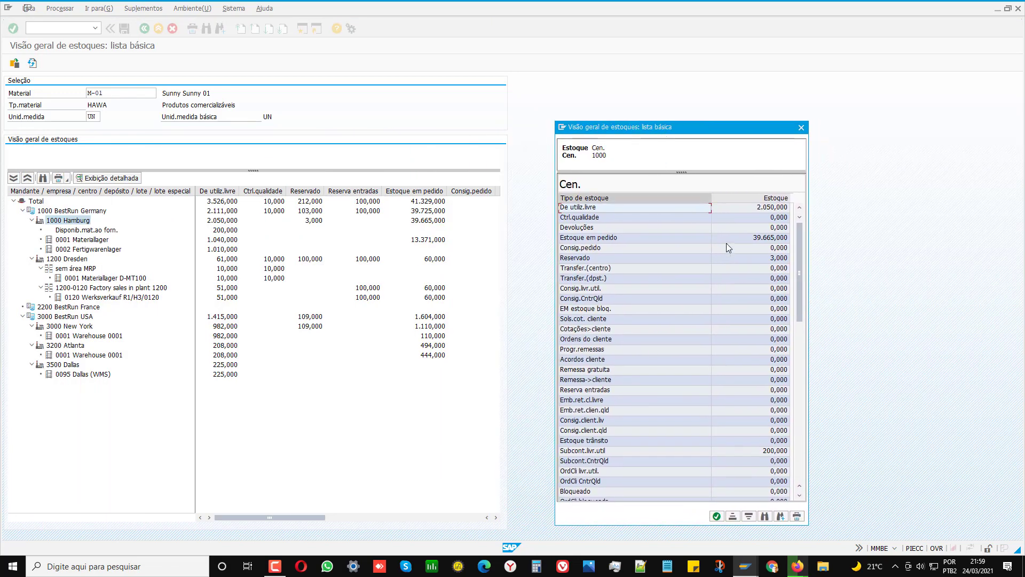
left_click(754, 239)
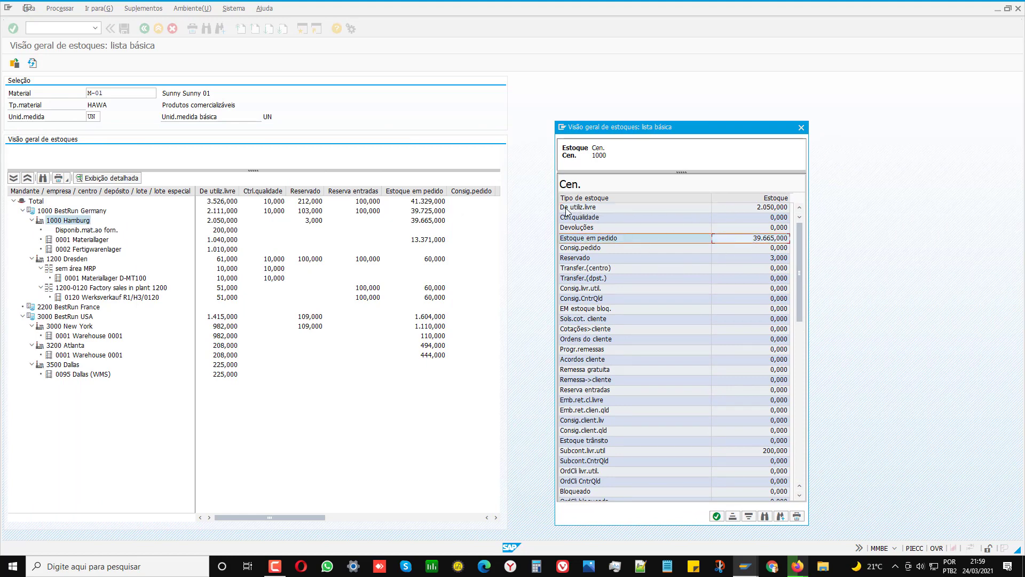
left_click(746, 211)
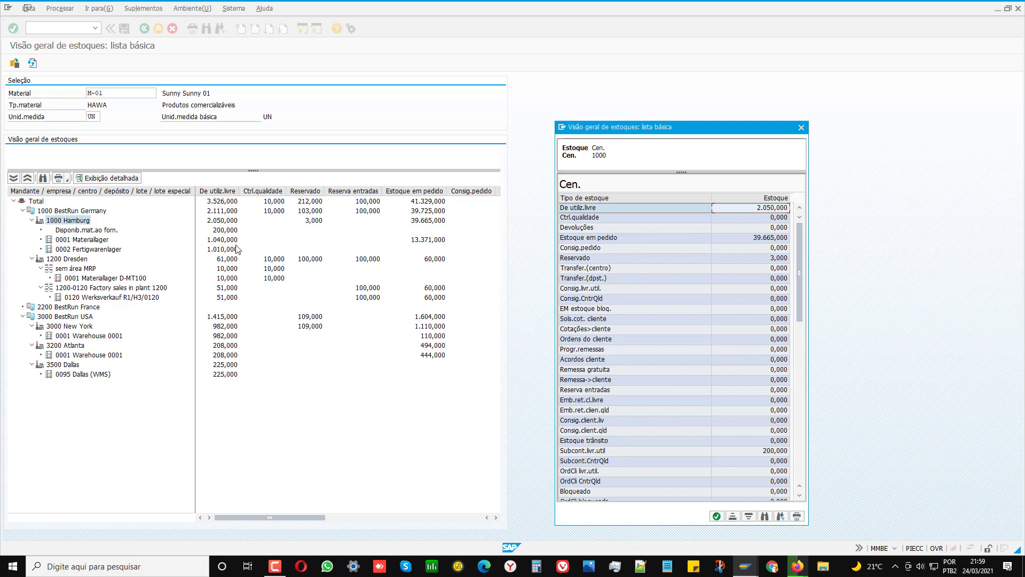
left_click(716, 517)
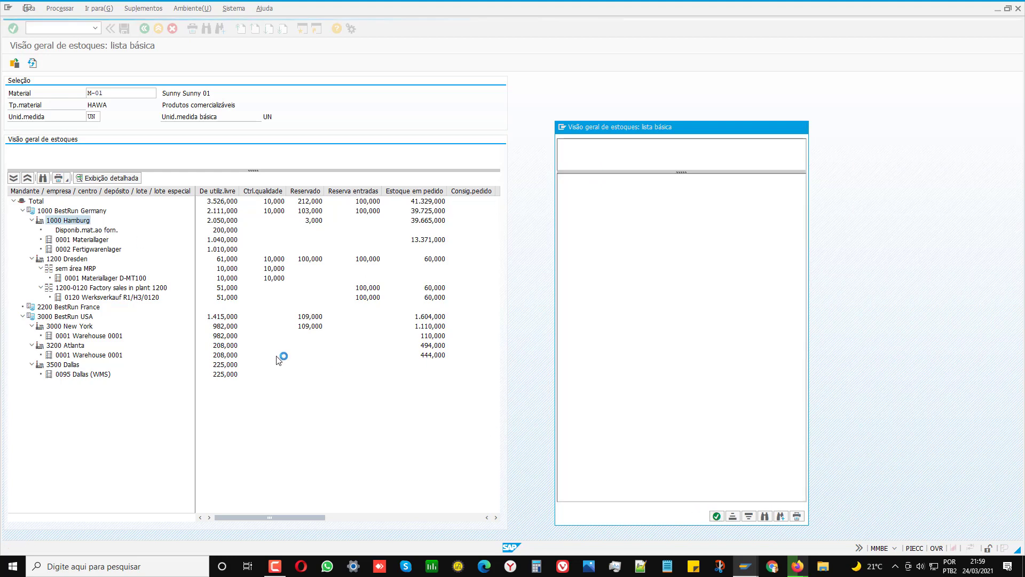
Examine the vendor-provided stock (Disponib.mat.ao forn.) of plant 1000 Hamburg by supplier and stock type beside the overview, and close it
left_click(76, 232)
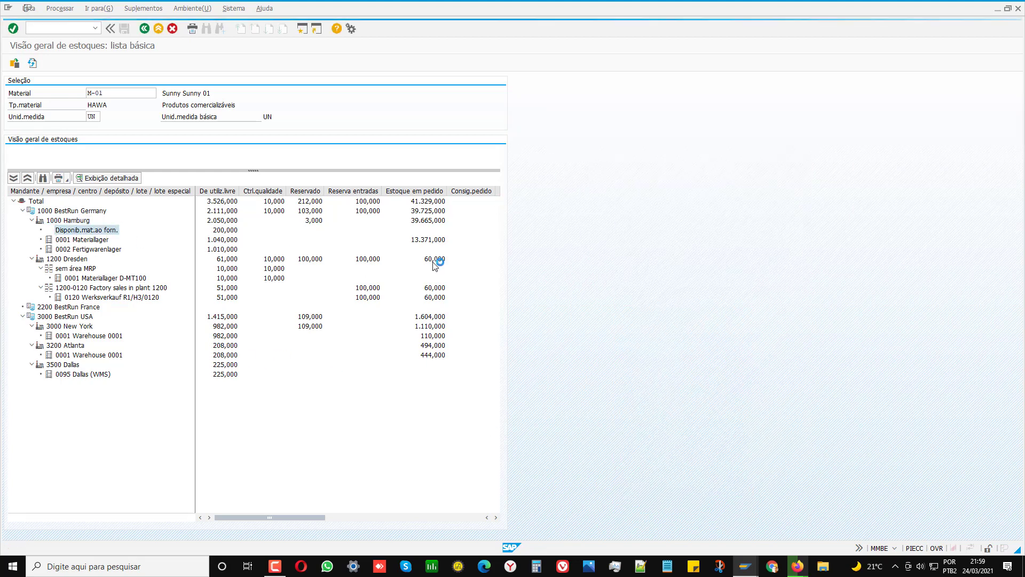
left_click_drag(181, 134, 663, 135)
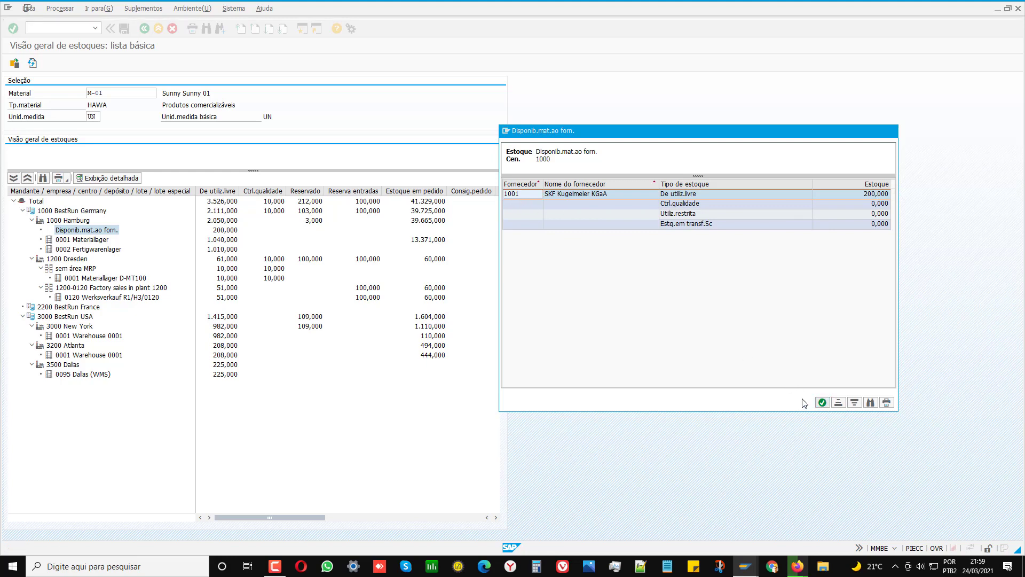
left_click(822, 402)
Review plant 3200 Atlanta's stock types, including customer orders and deliveries to customer, beside the overview and close the list
left_click(65, 345)
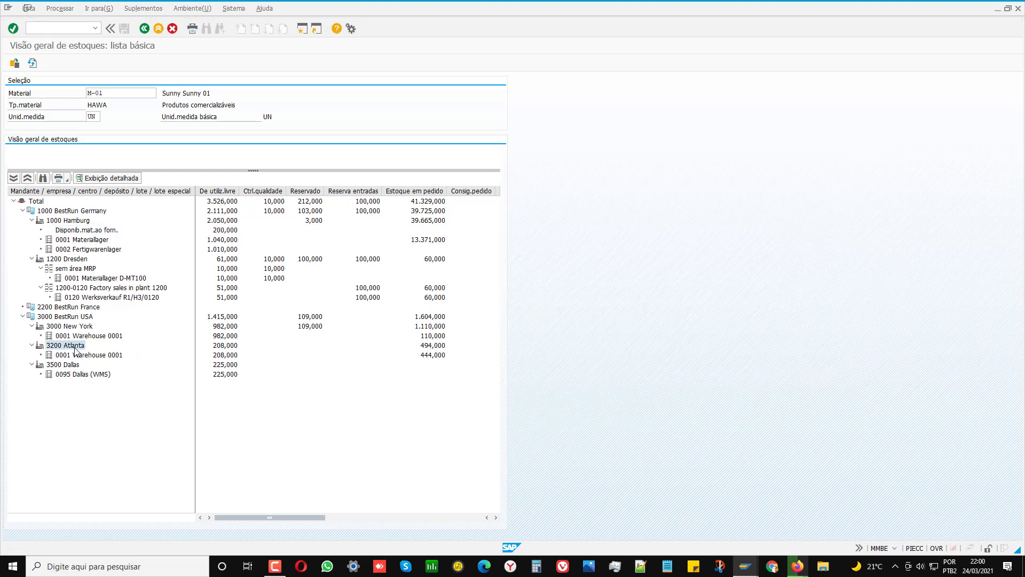
double_click(75, 349)
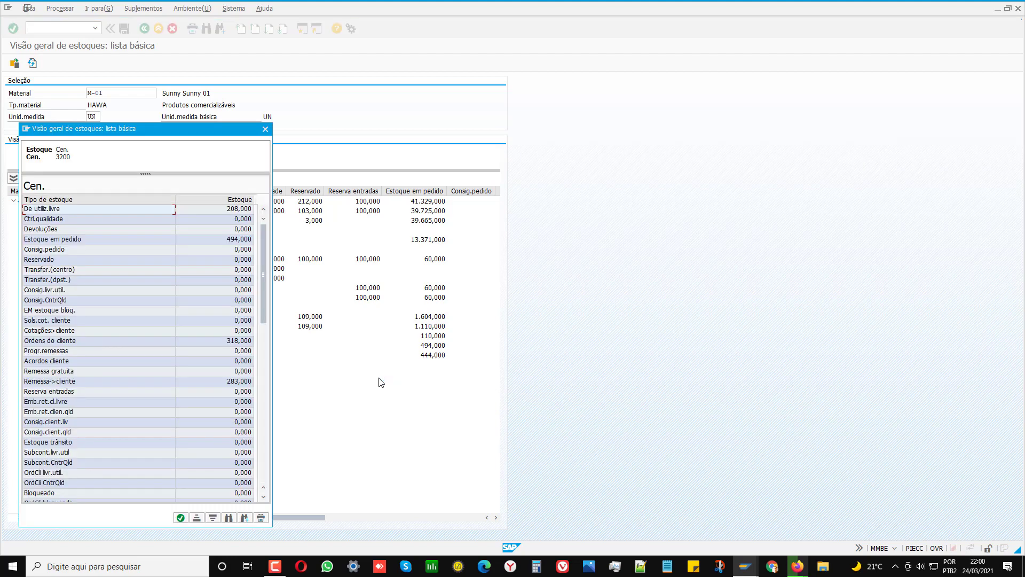
left_click_drag(145, 129, 661, 122)
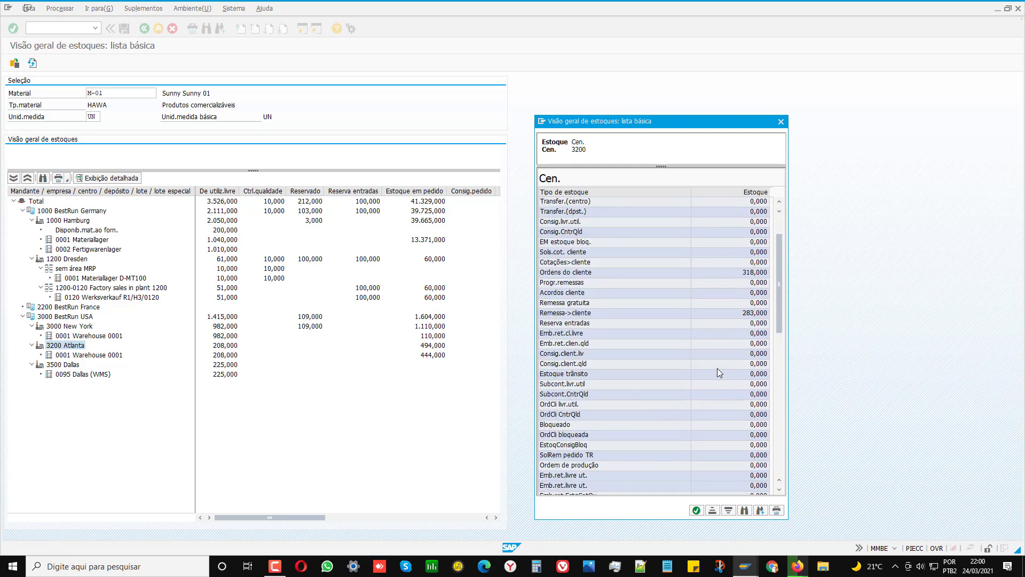
scroll(716, 367, "down", 2)
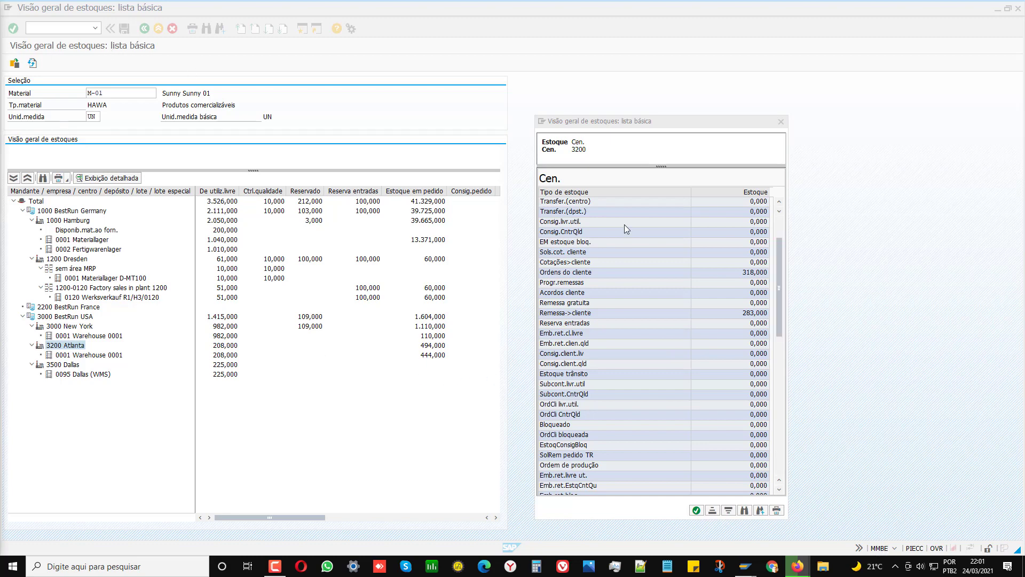
left_click(696, 511)
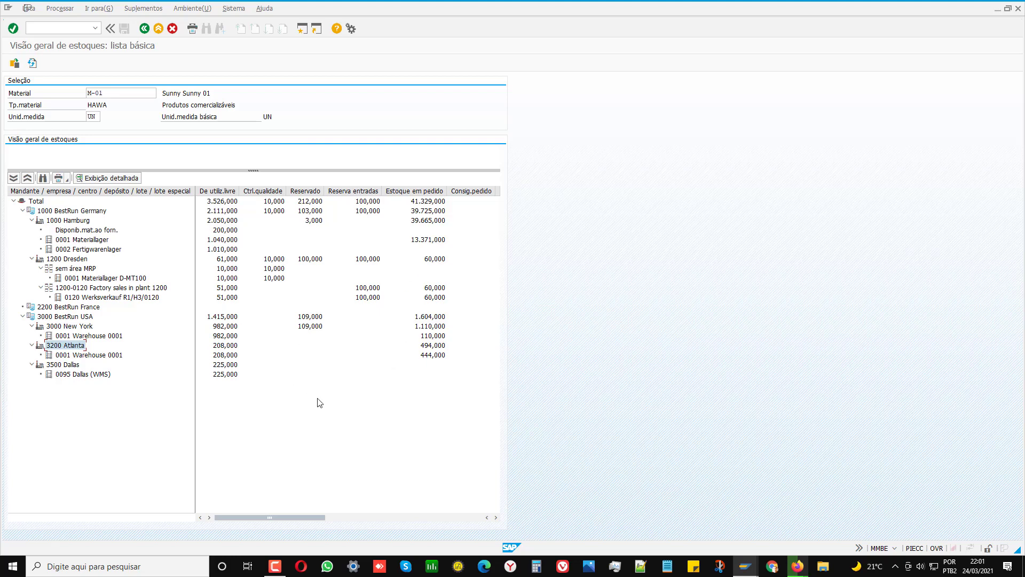
Examine the overview's remaining stock columns, from Consig.pedido and transfers through Remessa->cliente, Devoluções and Bloqueado to EeT AvalRecebmto., and return to the first columns
left_click(495, 518)
left_click(494, 518)
left_click(494, 518)
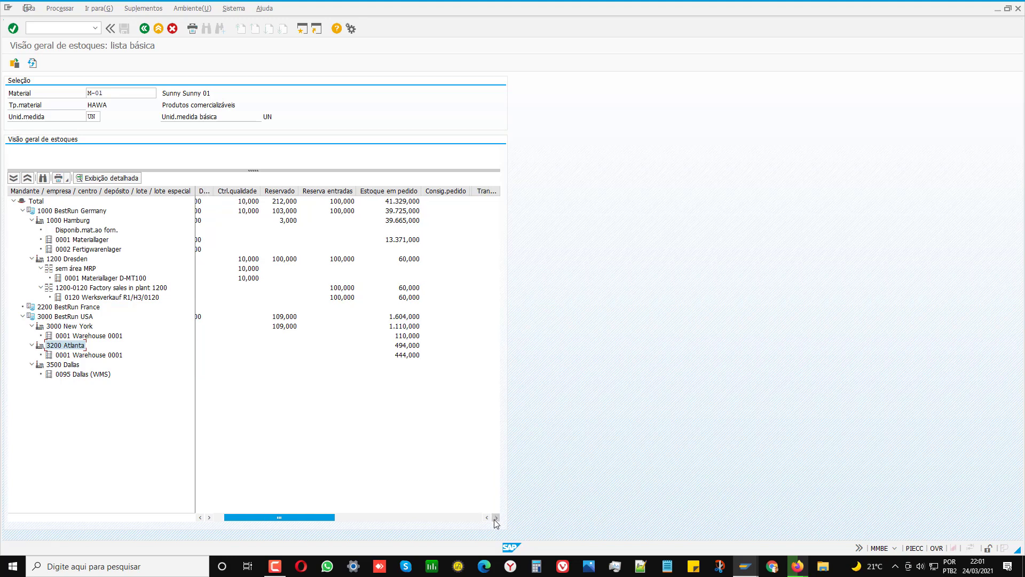
left_click(494, 518)
left_click(494, 518)
left_click(495, 518)
left_click(494, 518)
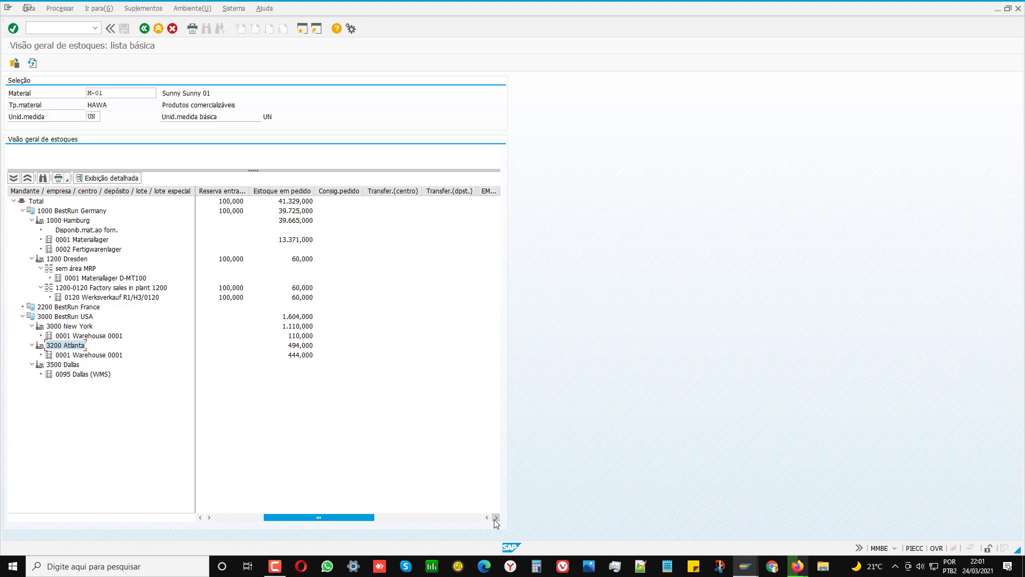
left_click(495, 518)
left_click(494, 518)
left_click(494, 518)
left_click(495, 519)
left_click(494, 518)
left_click(494, 518)
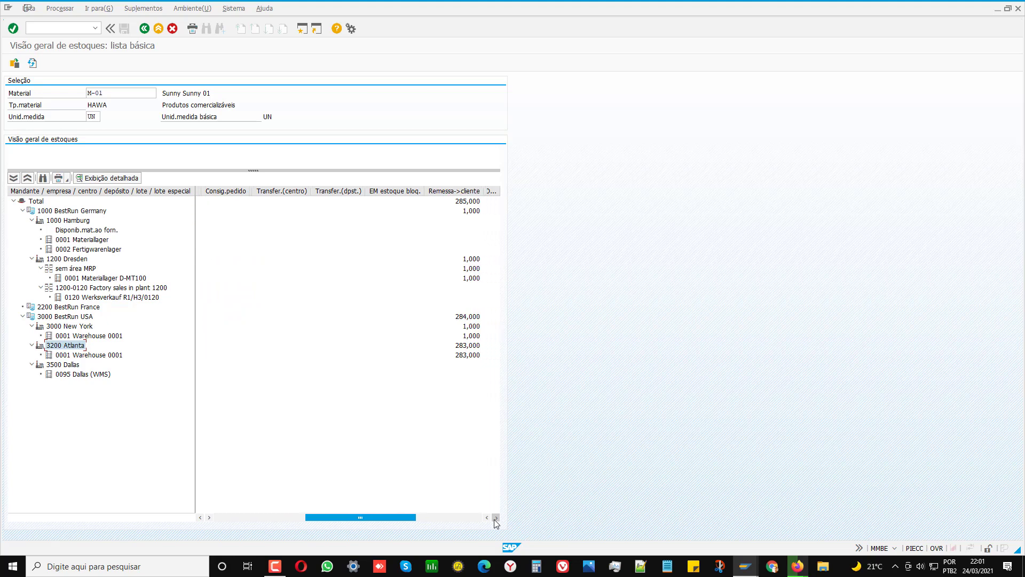
left_click(495, 518)
left_click(495, 518)
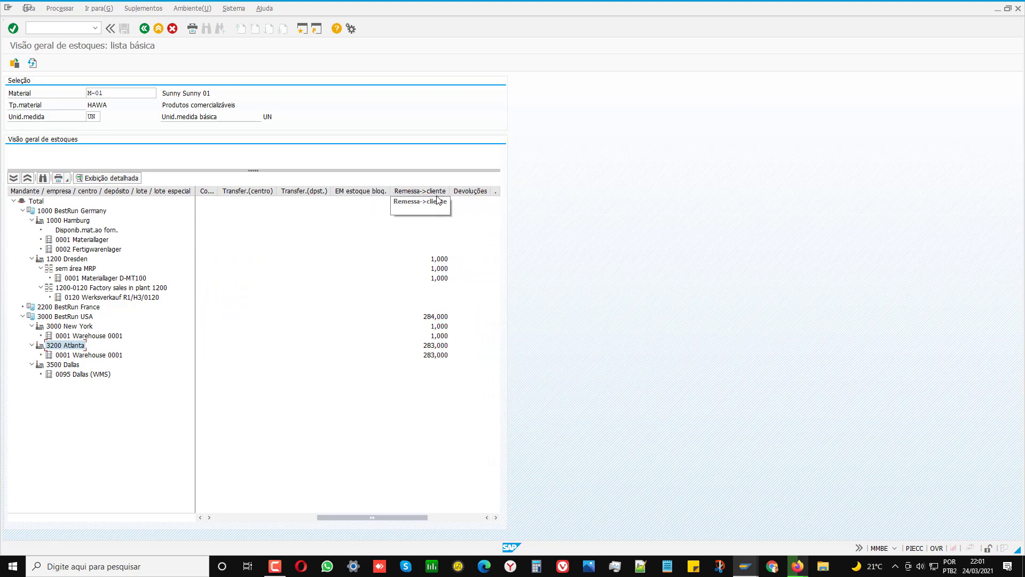
left_click(495, 518)
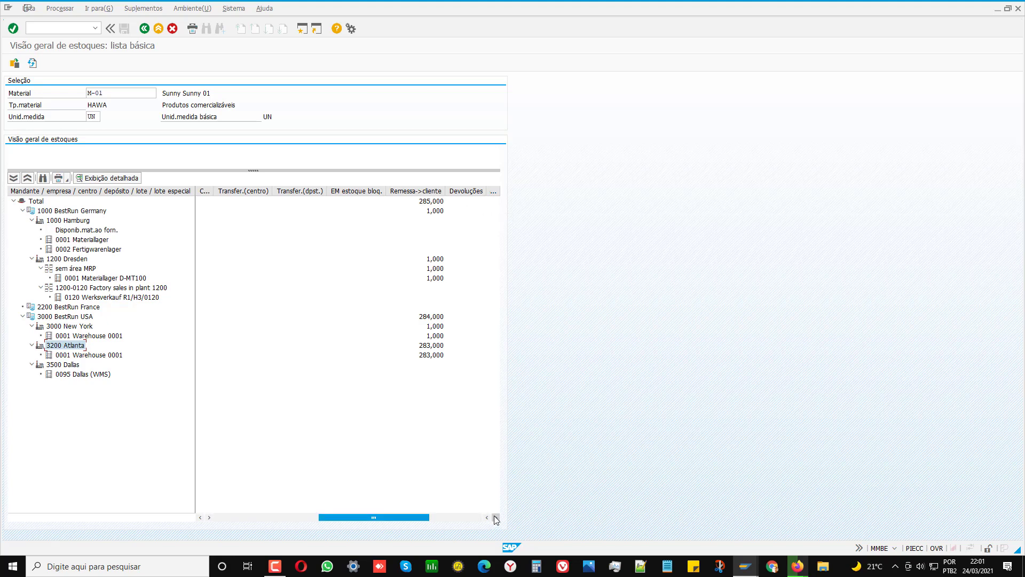
left_click_drag(495, 517, 495, 517)
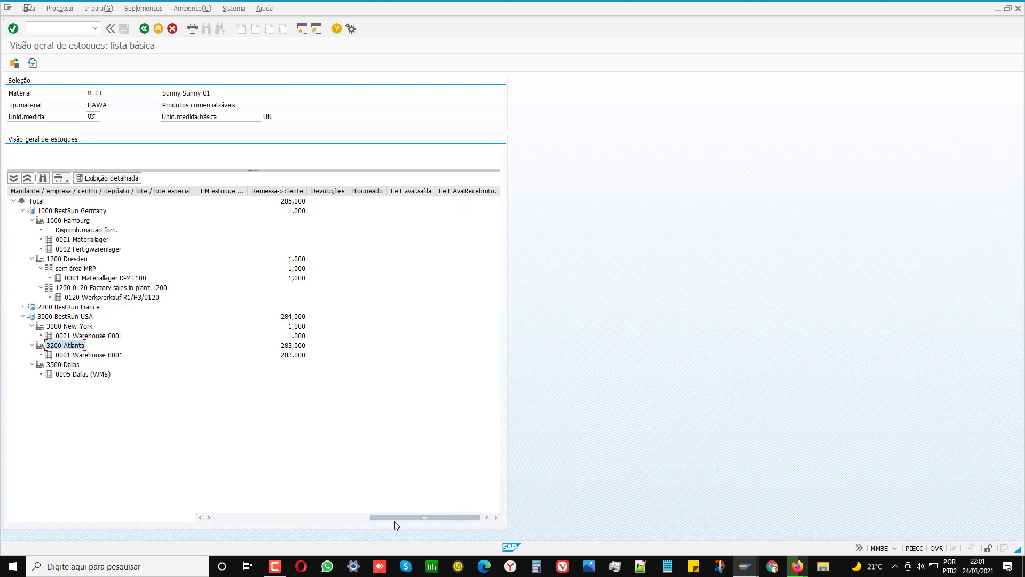
left_click_drag(392, 517, 192, 521)
left_click_drag(412, 528, 256, 521)
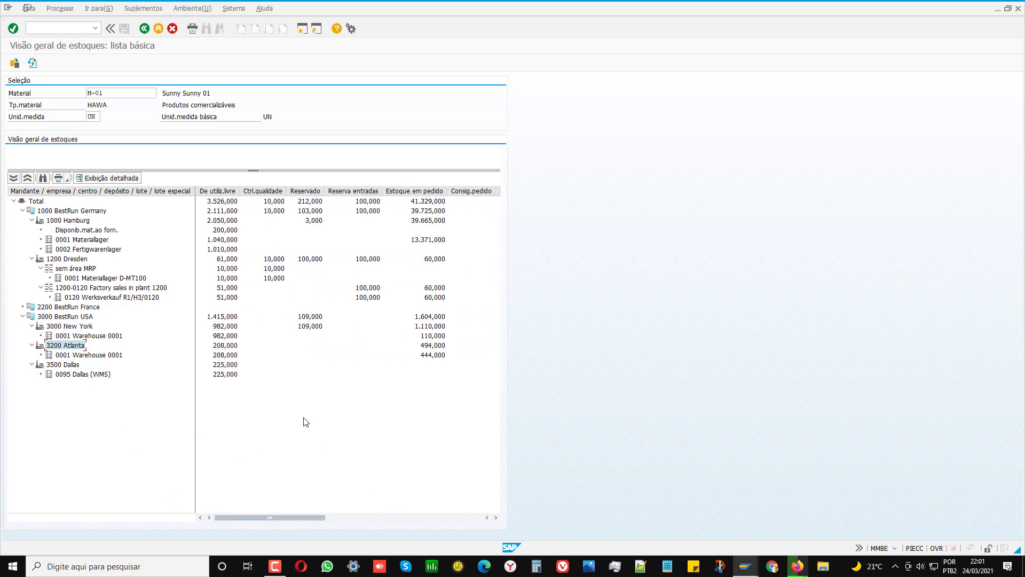